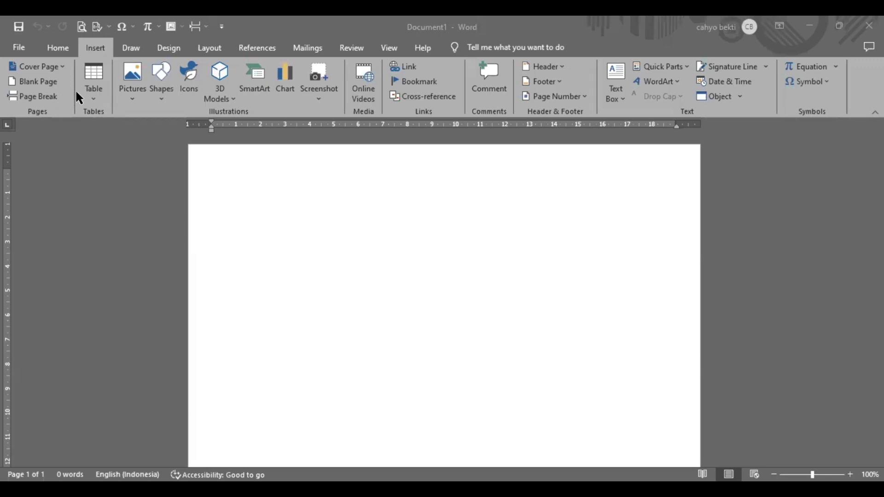
Step: Browse the built-in cover page designs and the additional ones from Office.com, then close the gallery without choosing one
{"action": "left_click", "coordinate": [58, 68]}
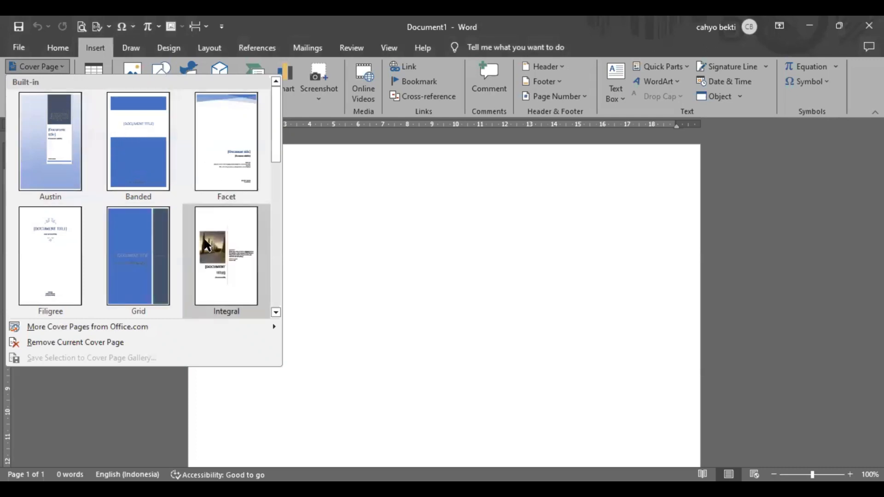
{"action": "scroll", "coordinate": [229, 176], "scroll_direction": "down", "scroll_amount": 5}
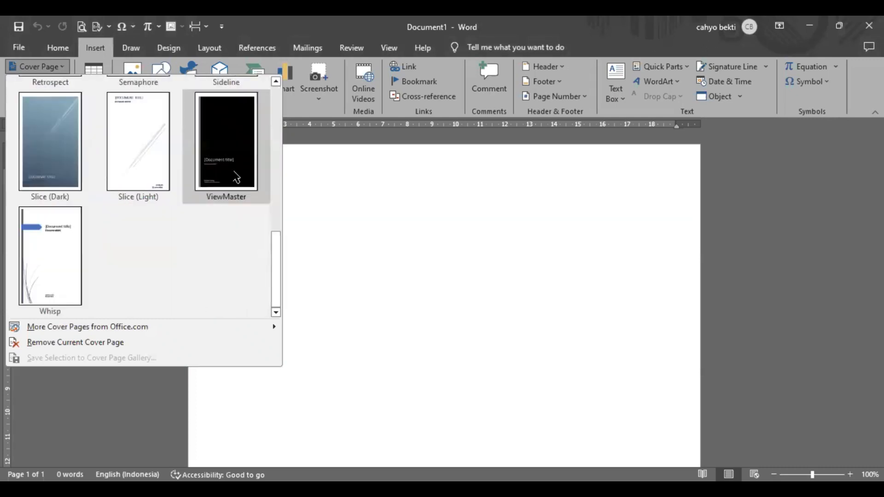
{"action": "scroll", "coordinate": [121, 198], "scroll_direction": "up", "scroll_amount": 5}
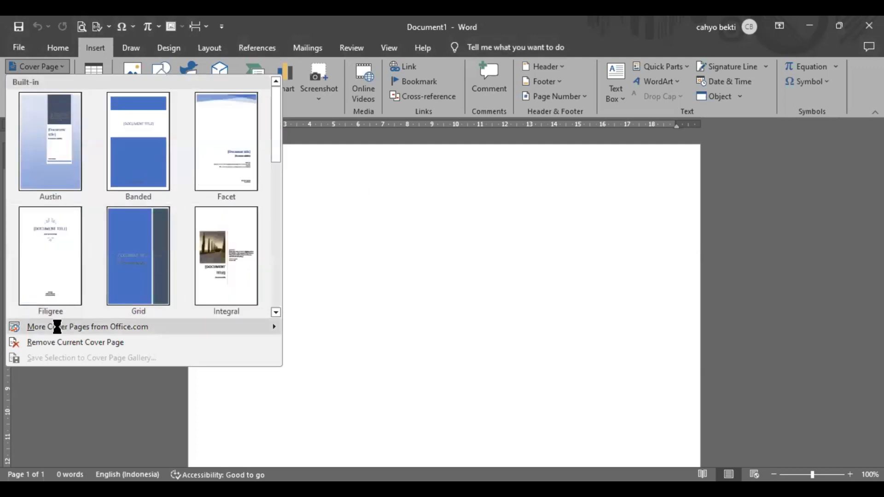
{"action": "mouse_move", "coordinate": [58, 327]}
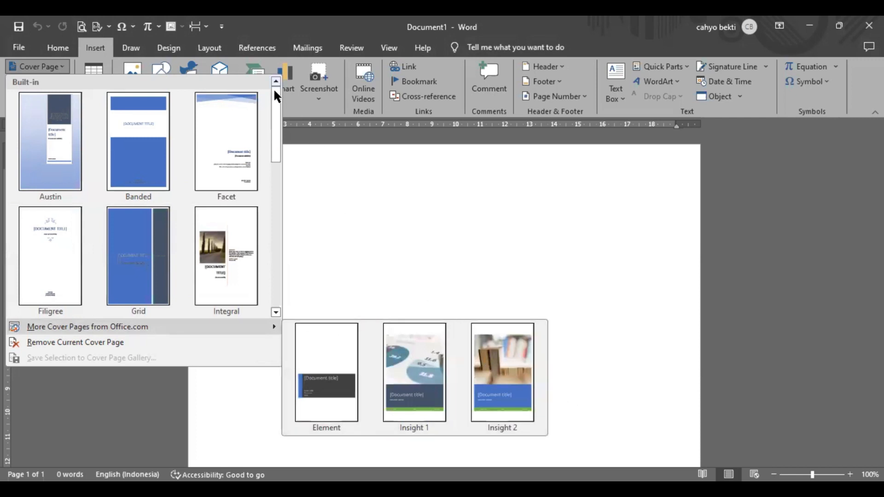
{"action": "left_click", "coordinate": [319, 168]}
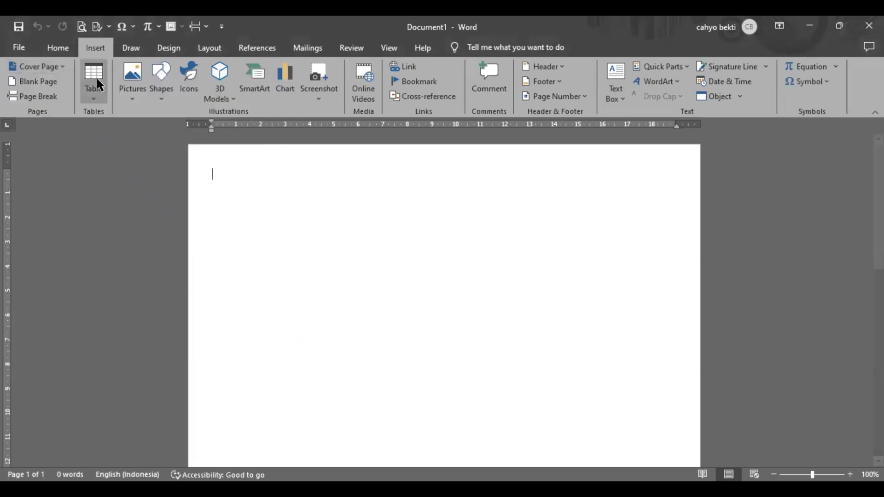
Step: Insert a blank page into the empty document
{"action": "left_click", "coordinate": [60, 82]}
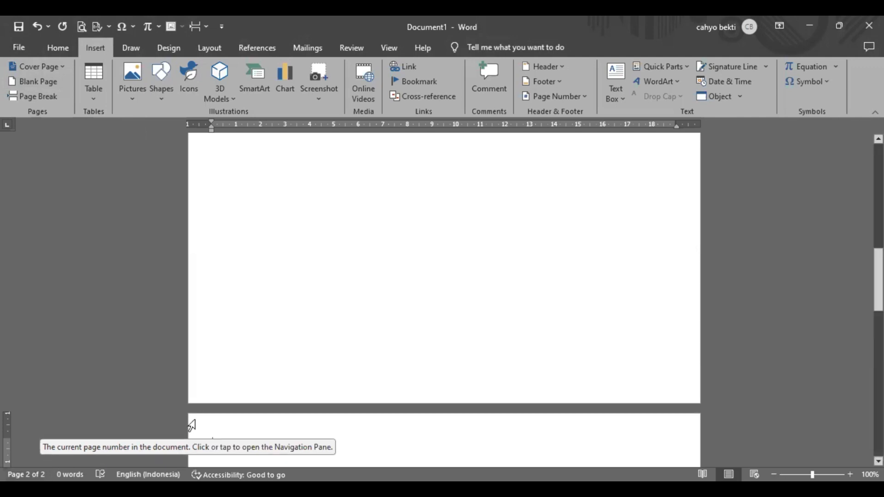
{"action": "scroll", "coordinate": [230, 396], "scroll_direction": "down", "scroll_amount": 8}
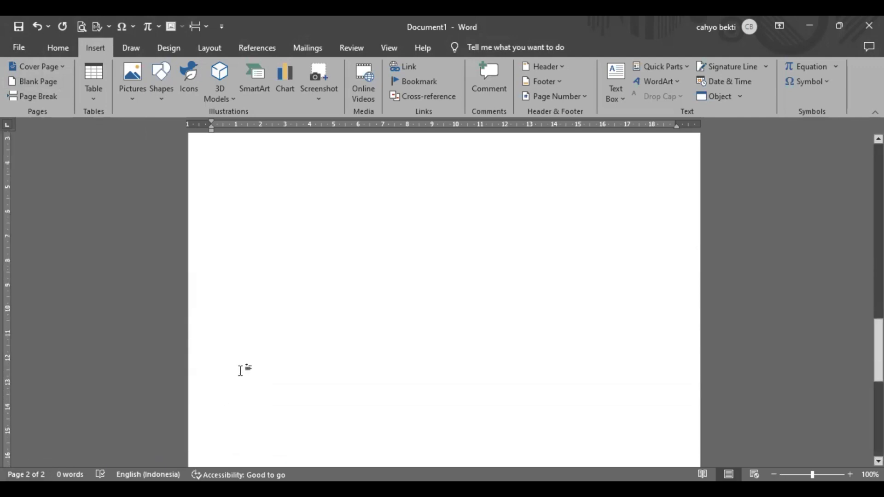
{"action": "scroll", "coordinate": [241, 369], "scroll_direction": "down", "scroll_amount": 5}
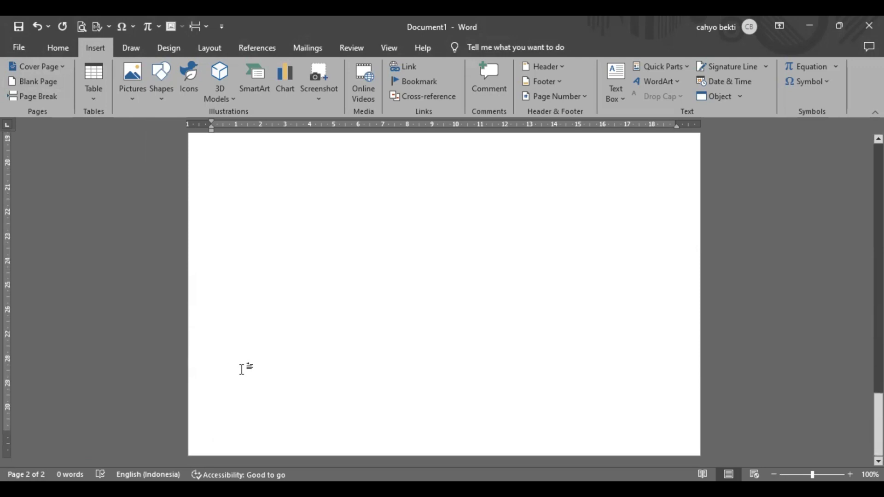
{"action": "scroll", "coordinate": [242, 369], "scroll_direction": "up", "scroll_amount": 10}
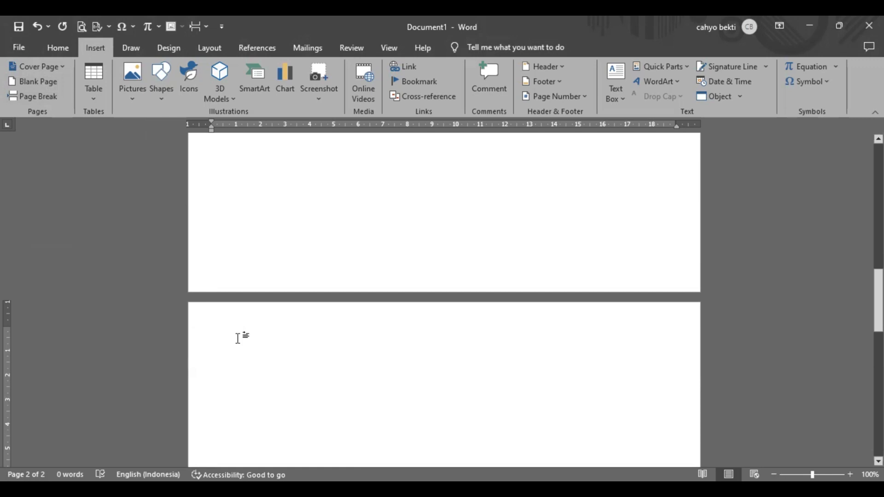
{"action": "scroll", "coordinate": [382, 305], "scroll_direction": "up", "scroll_amount": 10}
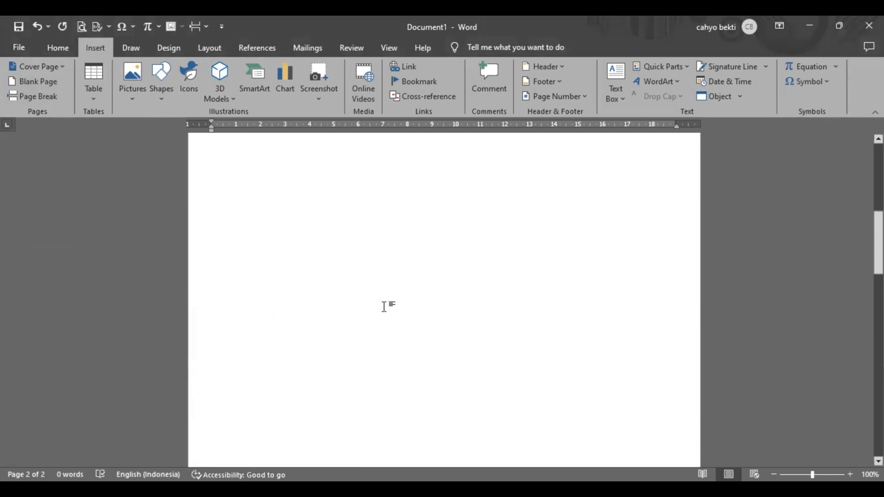
{"action": "scroll", "coordinate": [383, 299], "scroll_direction": "up", "scroll_amount": 3}
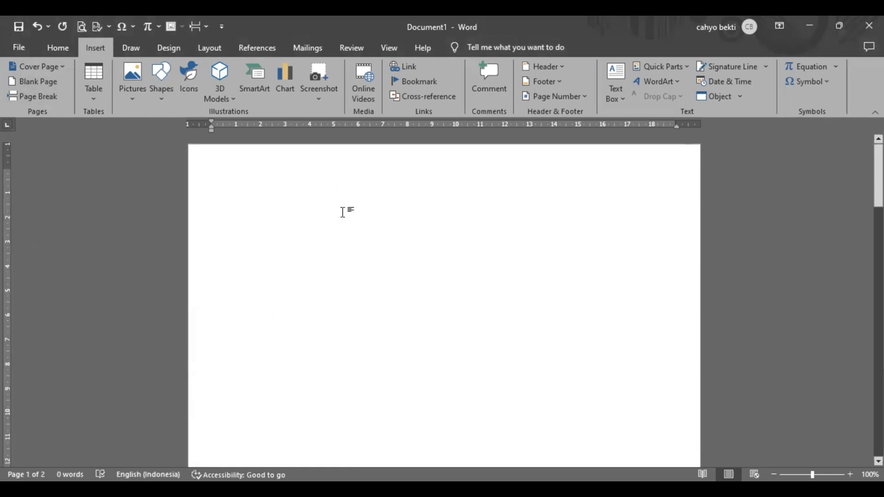
Step: Write "Page 1" at the top of the first page and "Page 2" at the top of the second page
{"action": "left_click", "coordinate": [259, 184]}
{"action": "type", "text": "Page"}
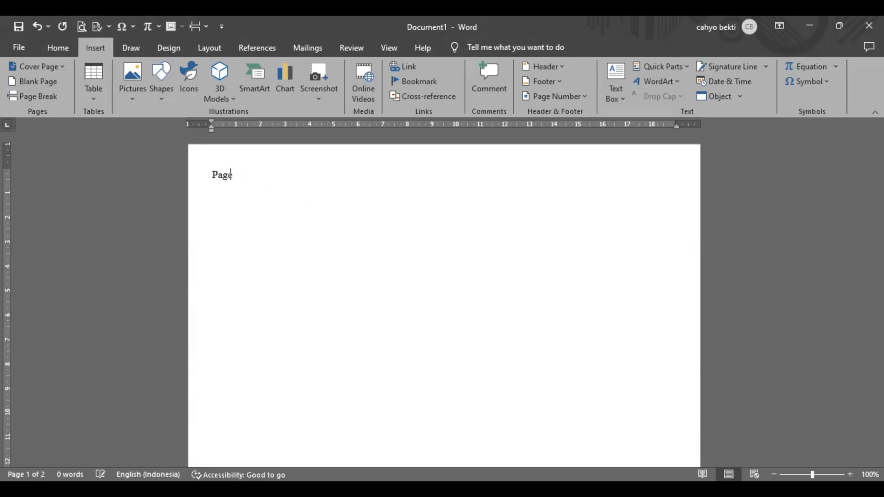
{"action": "type", "text": " 1"}
{"action": "scroll", "coordinate": [339, 199], "scroll_direction": "down", "scroll_amount": 10}
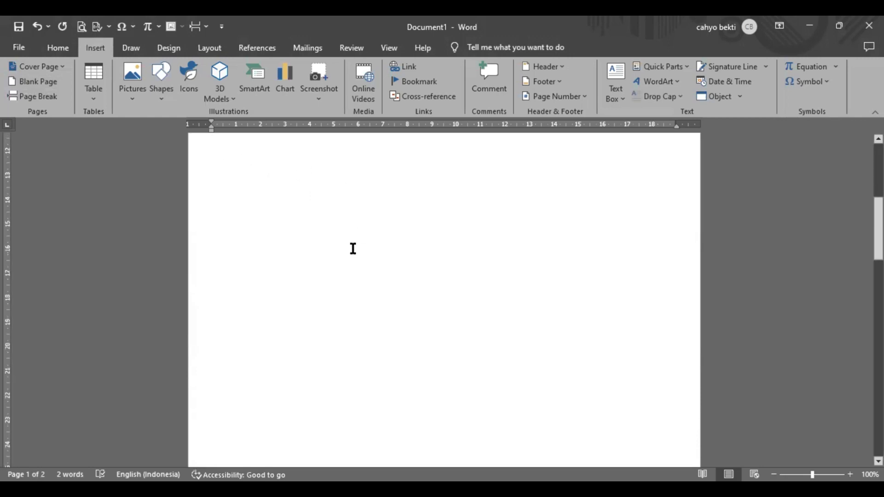
{"action": "scroll", "coordinate": [311, 319], "scroll_direction": "down", "scroll_amount": 3}
{"action": "left_click", "coordinate": [269, 352]}
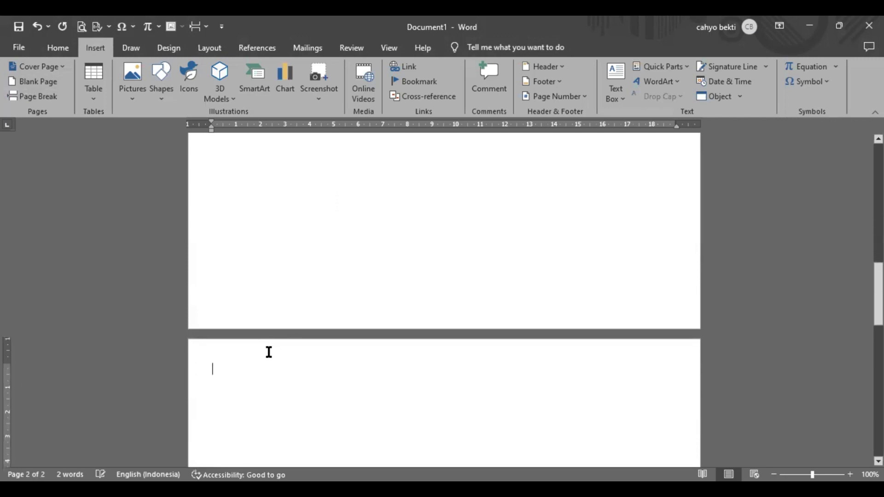
{"action": "type", "text": "Page 2"}
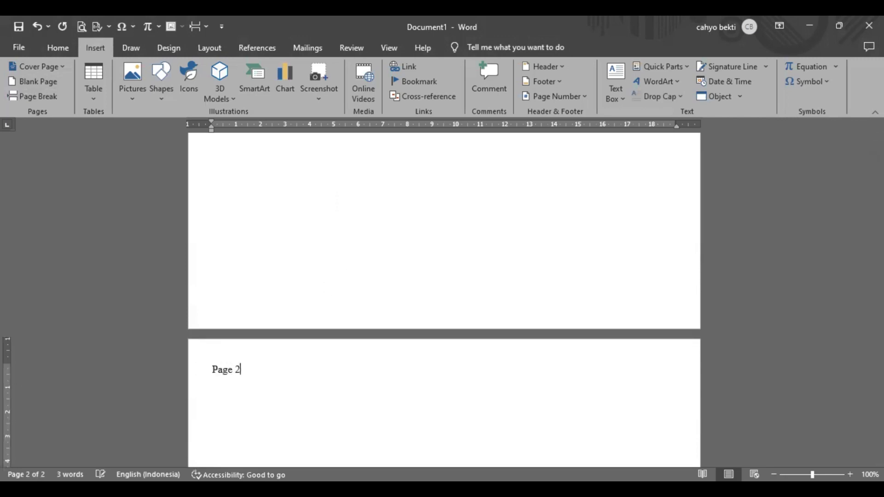
Step: Insert a page break in front of the "Page 2" text
{"action": "scroll", "coordinate": [262, 351], "scroll_direction": "up", "scroll_amount": 3}
{"action": "scroll", "coordinate": [231, 359], "scroll_direction": "down", "scroll_amount": 4}
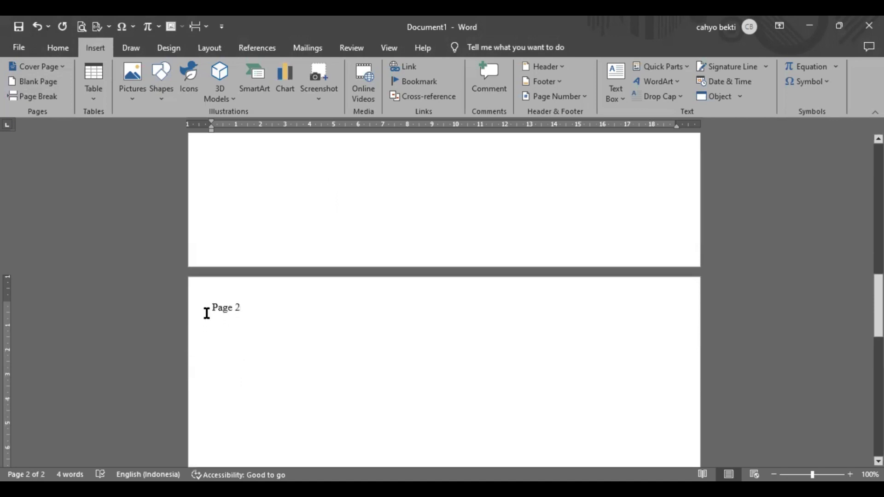
{"action": "left_click", "coordinate": [37, 95]}
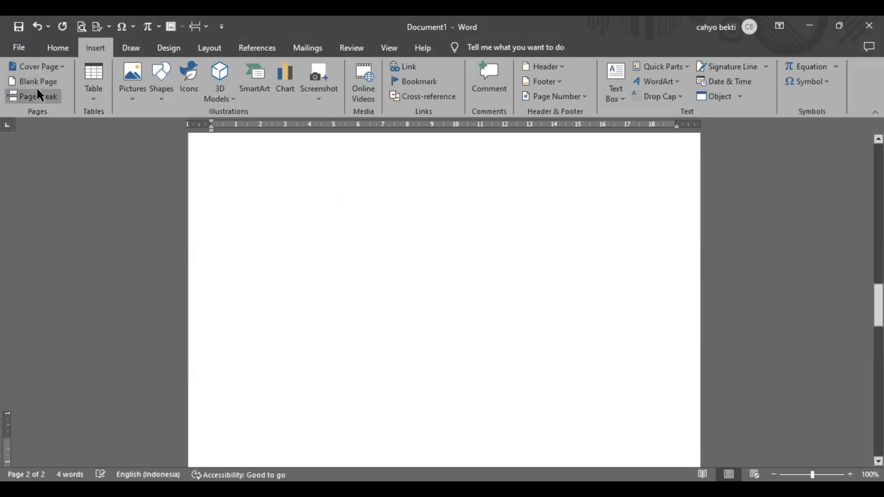
Step: Look through all pages of the document to check where the page break moved the "Page 2" text
{"action": "scroll", "coordinate": [311, 346], "scroll_direction": "up", "scroll_amount": 5}
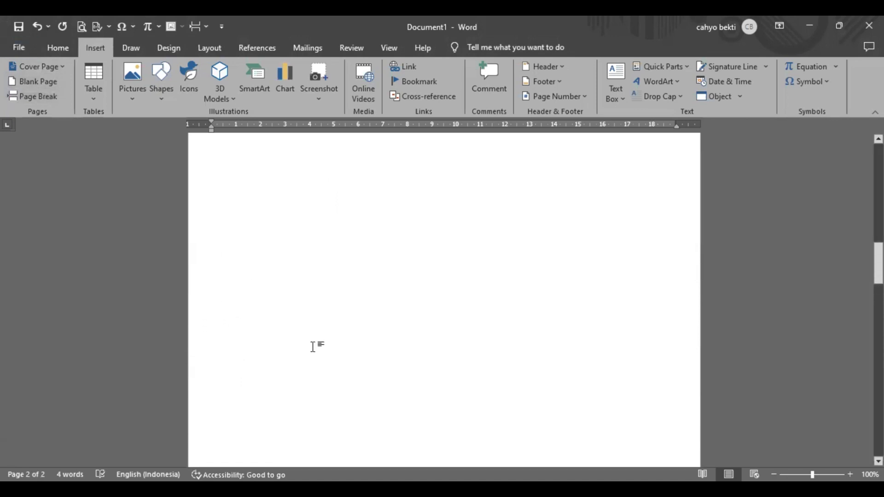
{"action": "scroll", "coordinate": [313, 347], "scroll_direction": "up", "scroll_amount": 10}
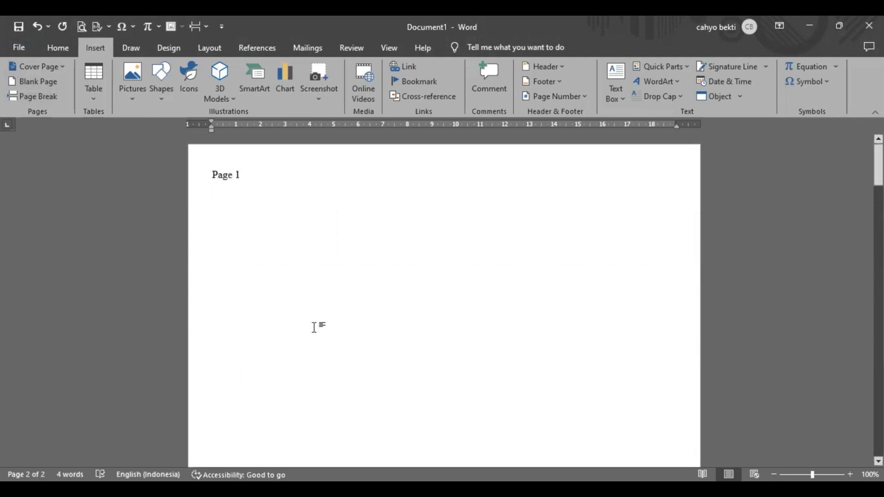
{"action": "scroll", "coordinate": [257, 230], "scroll_direction": "down", "scroll_amount": 10}
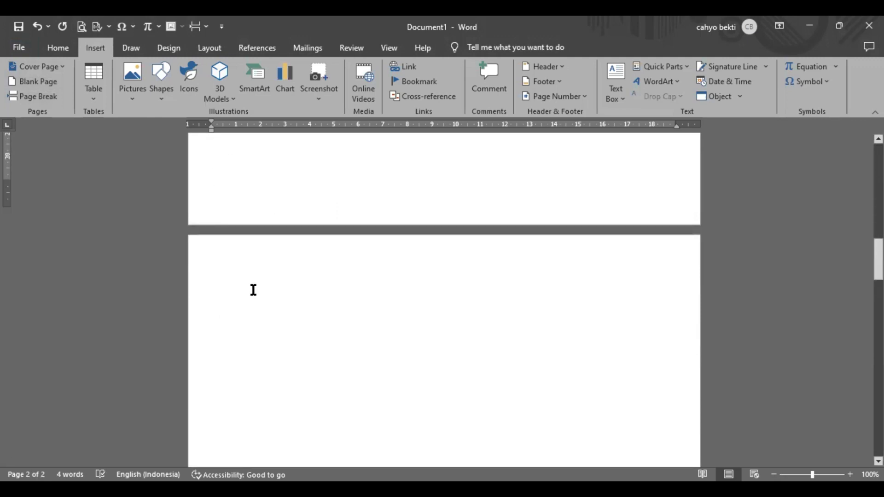
{"action": "scroll", "coordinate": [254, 290], "scroll_direction": "down", "scroll_amount": 10}
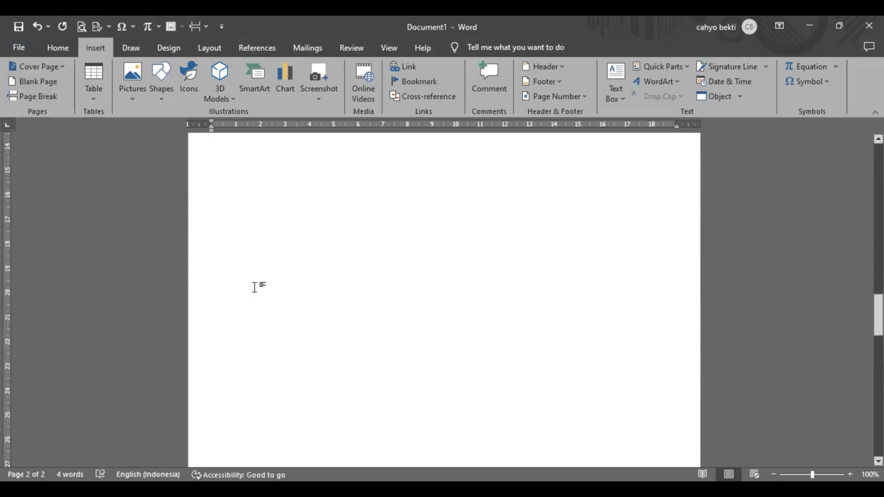
{"action": "scroll", "coordinate": [256, 288], "scroll_direction": "down", "scroll_amount": 7}
{"action": "scroll", "coordinate": [359, 302], "scroll_direction": "up", "scroll_amount": 5}
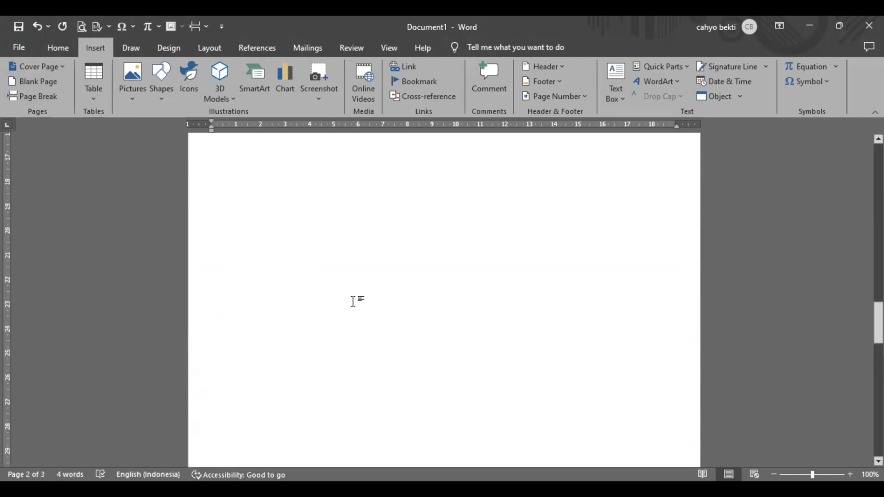
{"action": "scroll", "coordinate": [353, 301], "scroll_direction": "up", "scroll_amount": 12}
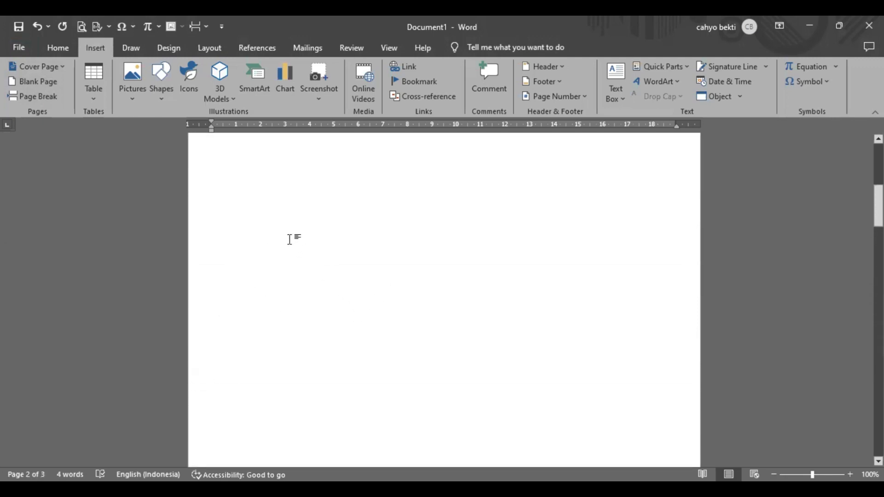
{"action": "scroll", "coordinate": [286, 227], "scroll_direction": "up", "scroll_amount": 5}
{"action": "scroll", "coordinate": [264, 189], "scroll_direction": "down", "scroll_amount": 8}
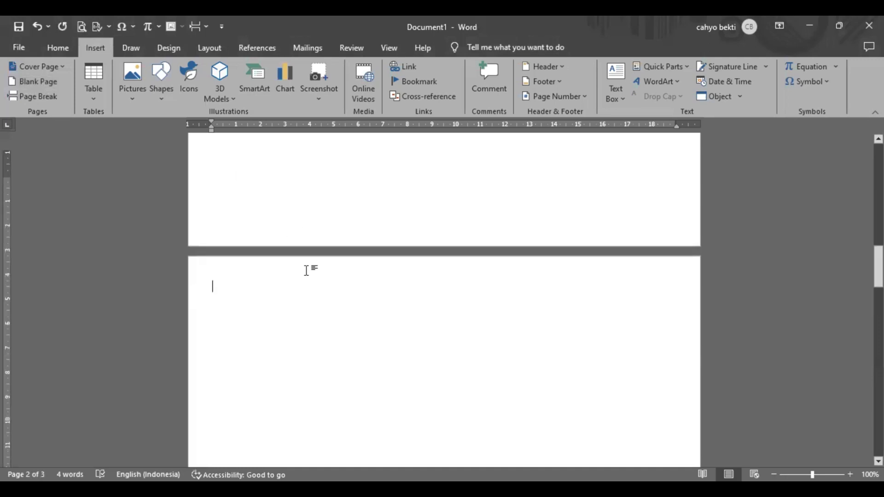
{"action": "scroll", "coordinate": [307, 270], "scroll_direction": "down", "scroll_amount": 11}
{"action": "scroll", "coordinate": [222, 258], "scroll_direction": "up", "scroll_amount": 1}
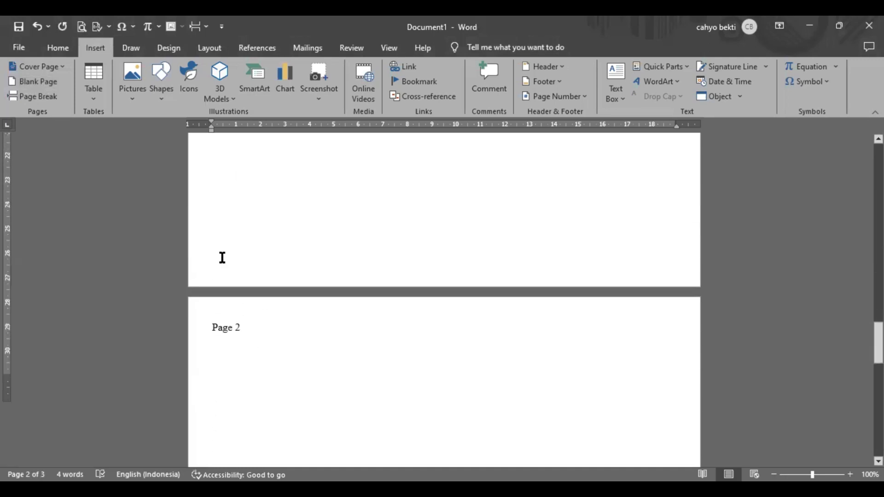
{"action": "scroll", "coordinate": [225, 246], "scroll_direction": "up", "scroll_amount": 7}
{"action": "left_click", "coordinate": [228, 233]}
{"action": "scroll", "coordinate": [230, 231], "scroll_direction": "up", "scroll_amount": 3}
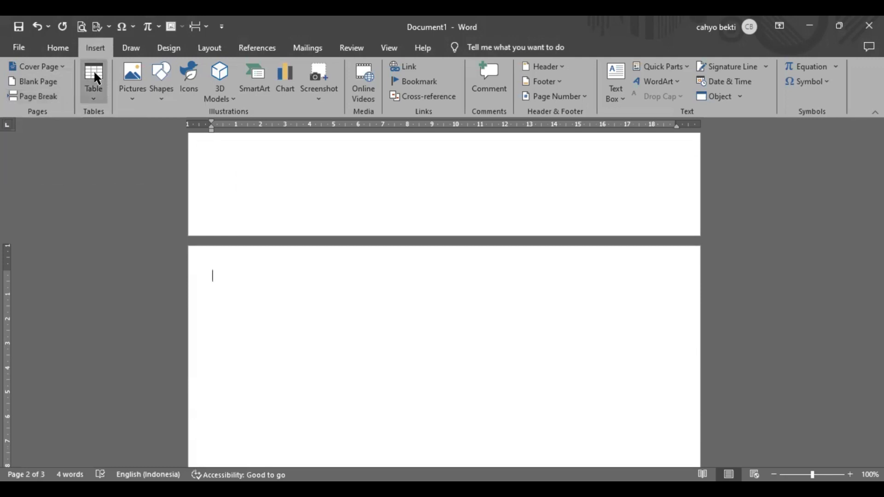
Step: Insert a table with 15 columns and 15 rows below the "Page 1" text, keeping the automatic fixed column width
{"action": "left_click", "coordinate": [94, 99]}
{"action": "scroll", "coordinate": [274, 189], "scroll_direction": "up", "scroll_amount": 1}
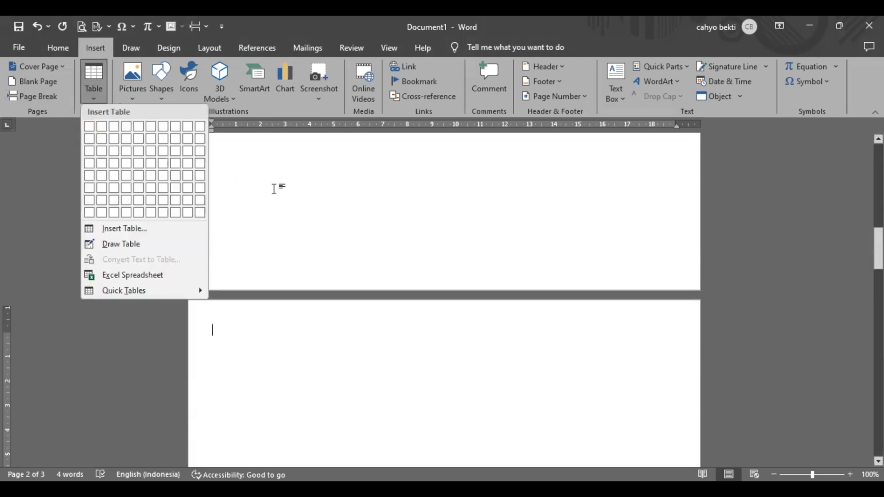
{"action": "scroll", "coordinate": [274, 189], "scroll_direction": "up", "scroll_amount": 8}
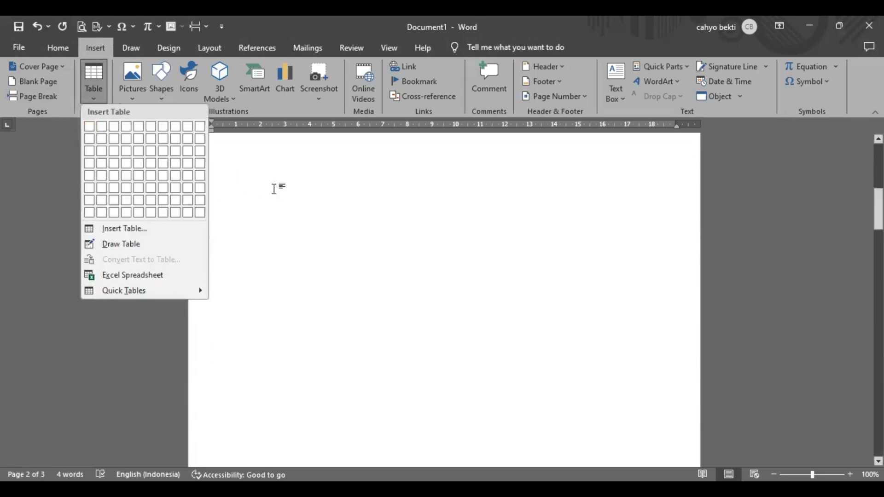
{"action": "left_click", "coordinate": [243, 201]}
{"action": "left_click", "coordinate": [99, 86]}
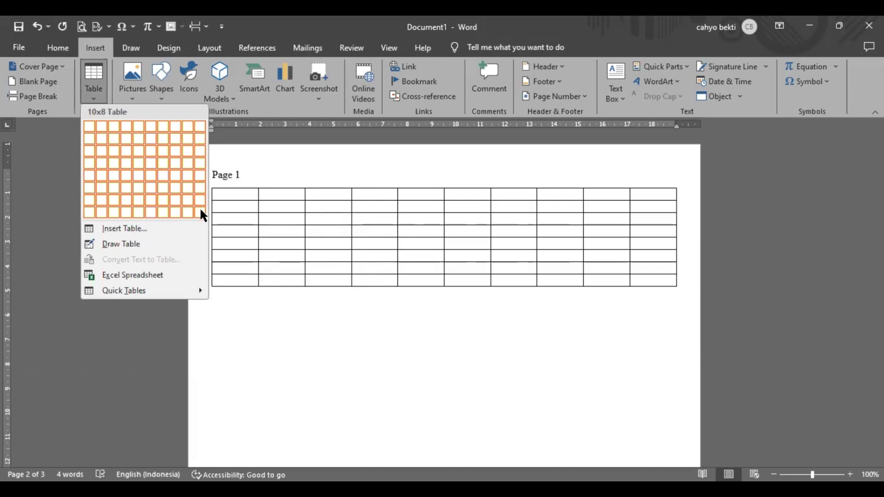
{"action": "left_click", "coordinate": [154, 226]}
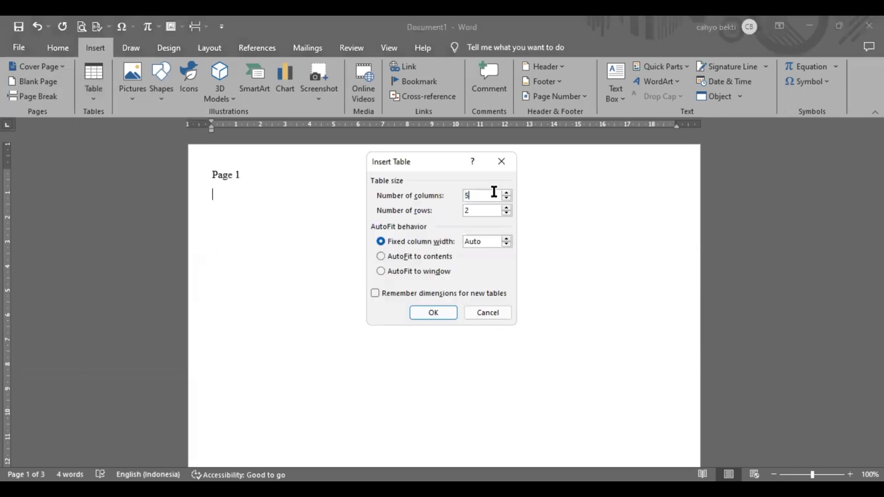
{"action": "key", "text": "BackSpace"}
{"action": "type", "text": "15"}
{"action": "key", "text": "BackSpace"}
{"action": "type", "text": "15"}
{"action": "left_click", "coordinate": [454, 312]}
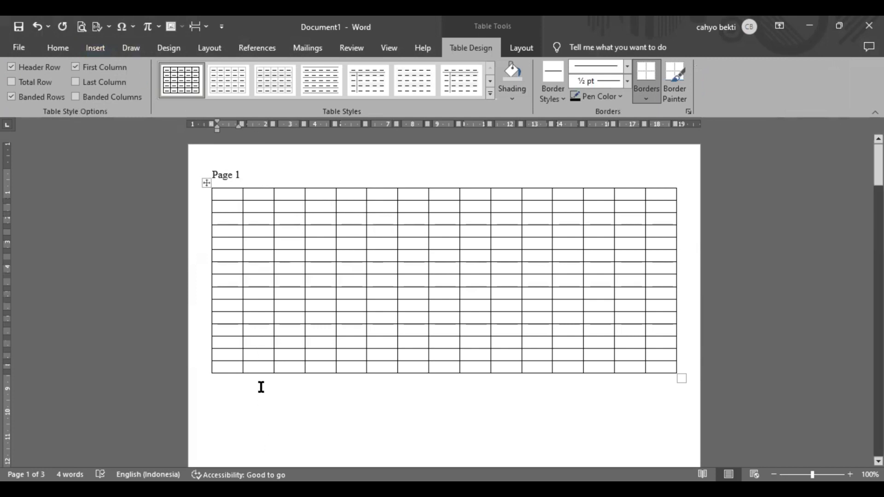
{"action": "left_click", "coordinate": [110, 48]}
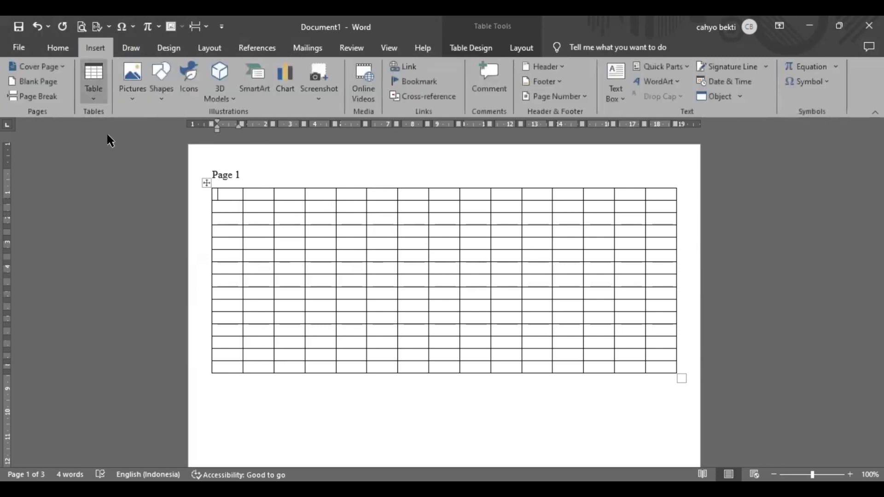
{"action": "left_click", "coordinate": [233, 367]}
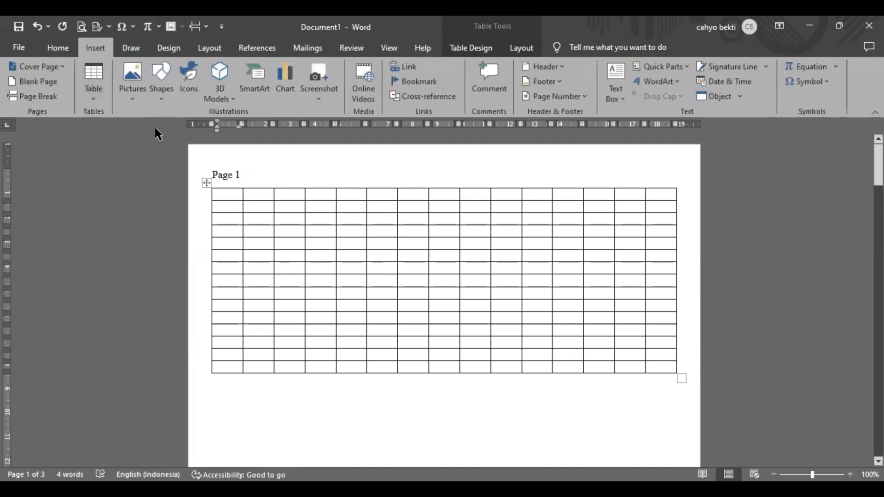
{"action": "left_click", "coordinate": [98, 96]}
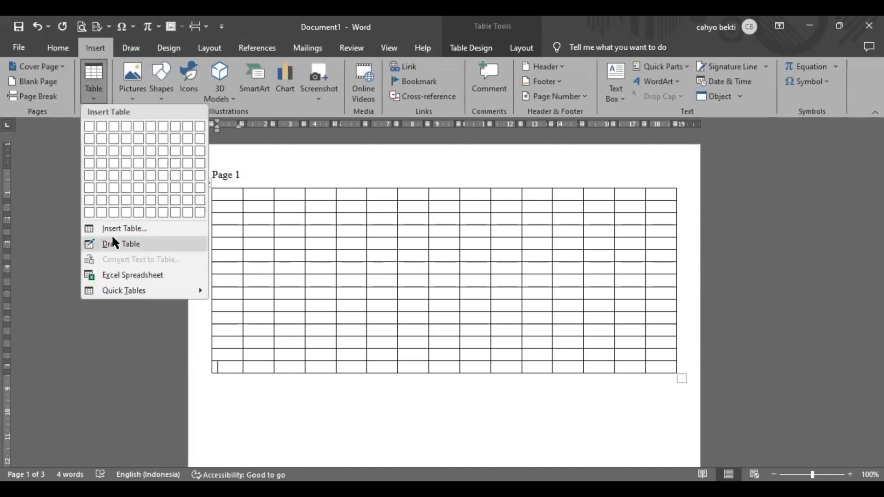
{"action": "left_click", "coordinate": [113, 243]}
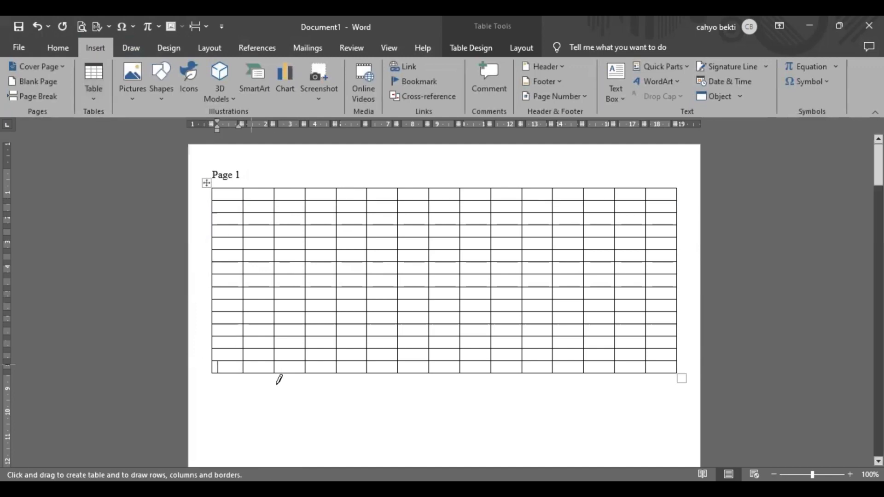
{"action": "key", "text": "Escape"}
Step: Draw a table outline about 7 cm wide and one row high directly below the 15-by-15 table, using Draw Table
{"action": "left_click", "coordinate": [213, 378]}
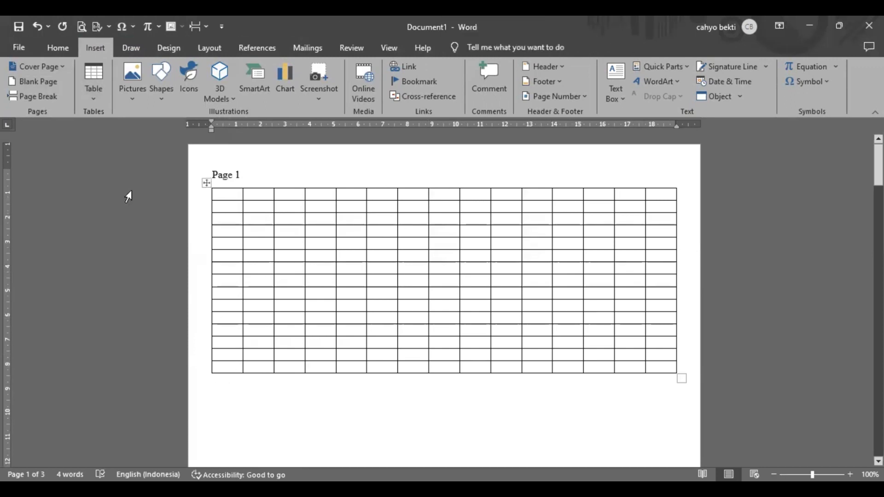
{"action": "left_click", "coordinate": [94, 98]}
{"action": "left_click", "coordinate": [104, 240]}
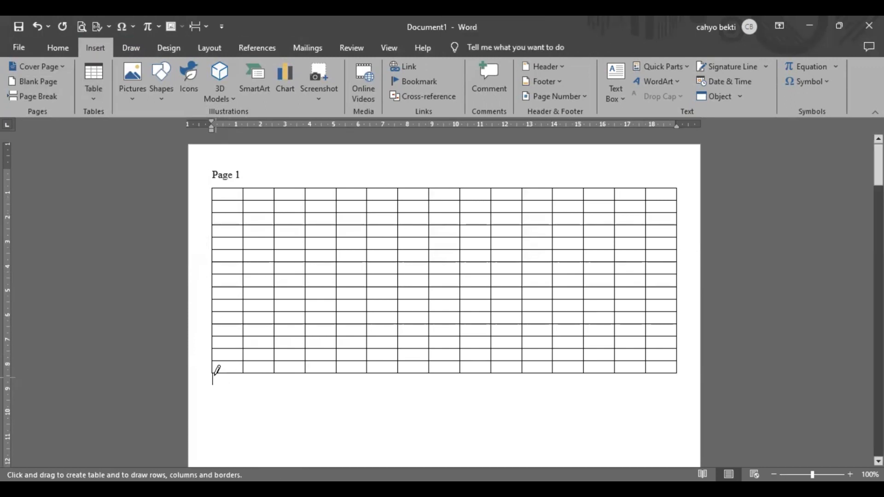
{"action": "mouse_move", "coordinate": [213, 375]}
{"action": "left_mouse_down"}
{"action": "mouse_move", "coordinate": [337, 406]}
{"action": "mouse_move", "coordinate": [387, 433]}
{"action": "left_mouse_up"}
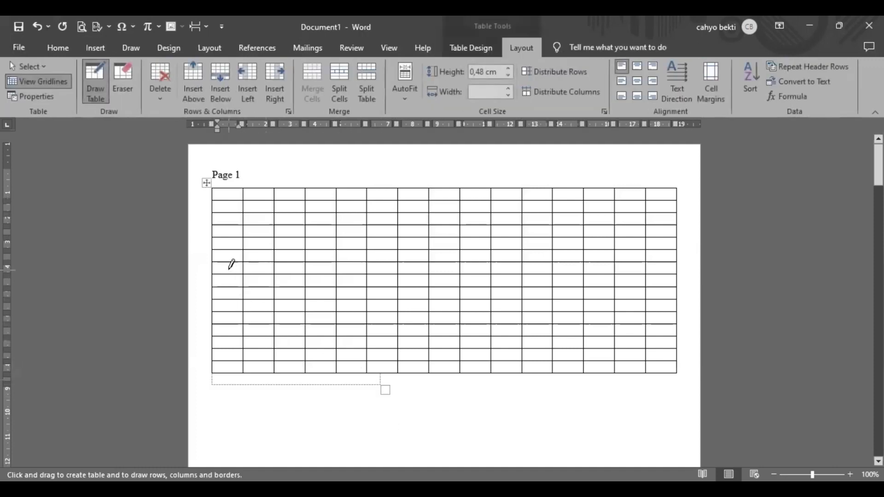
{"action": "left_click", "coordinate": [228, 270]}
{"action": "left_click_drag", "start_coordinate": [222, 255], "coordinate": [291, 314]}
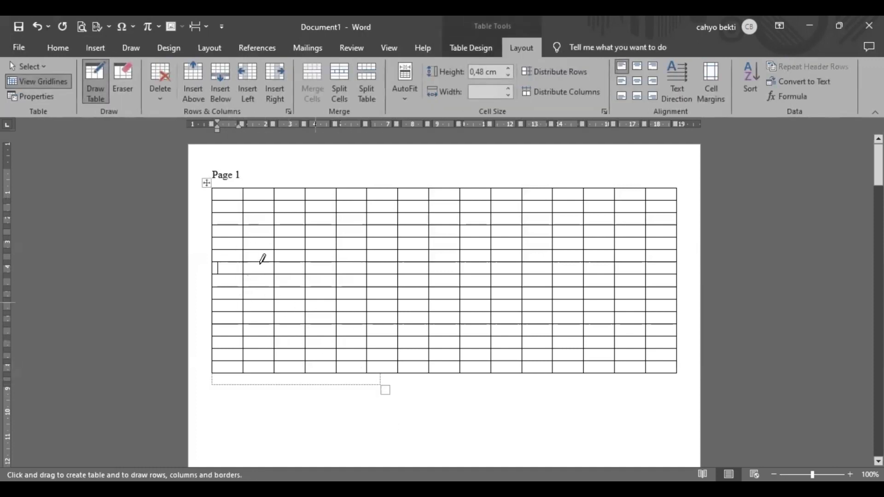
Step: Draw the bottom border and five vertical lines in the hand-drawn row, aligned with the columns above, and leave table drawing
{"action": "left_click_drag", "start_coordinate": [244, 372], "coordinate": [247, 386]}
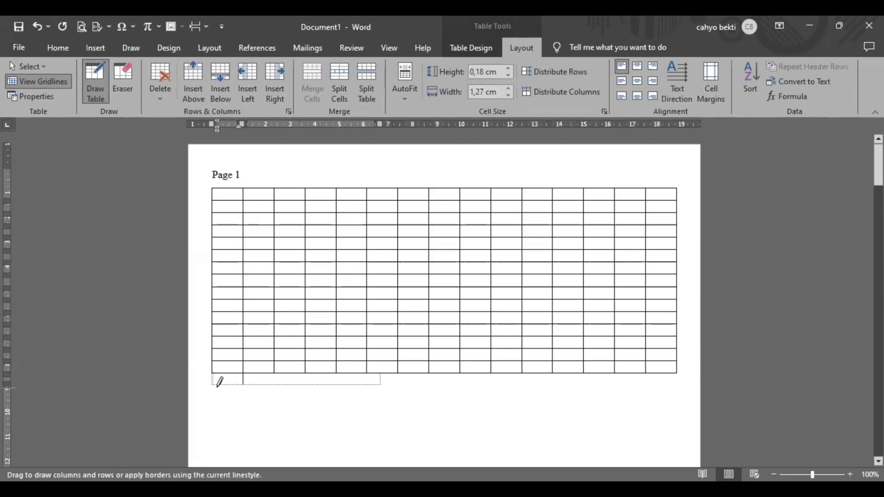
{"action": "mouse_move", "coordinate": [211, 384]}
{"action": "left_mouse_down"}
{"action": "mouse_move", "coordinate": [381, 376]}
{"action": "mouse_move", "coordinate": [367, 393]}
{"action": "left_mouse_up"}
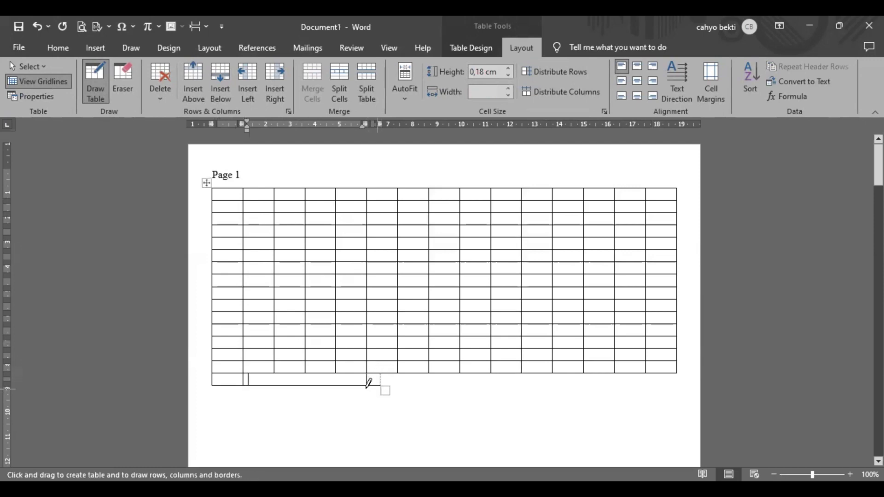
{"action": "mouse_move", "coordinate": [336, 362]}
{"action": "left_mouse_down"}
{"action": "mouse_move", "coordinate": [332, 380]}
{"action": "mouse_move", "coordinate": [275, 386]}
{"action": "left_mouse_up"}
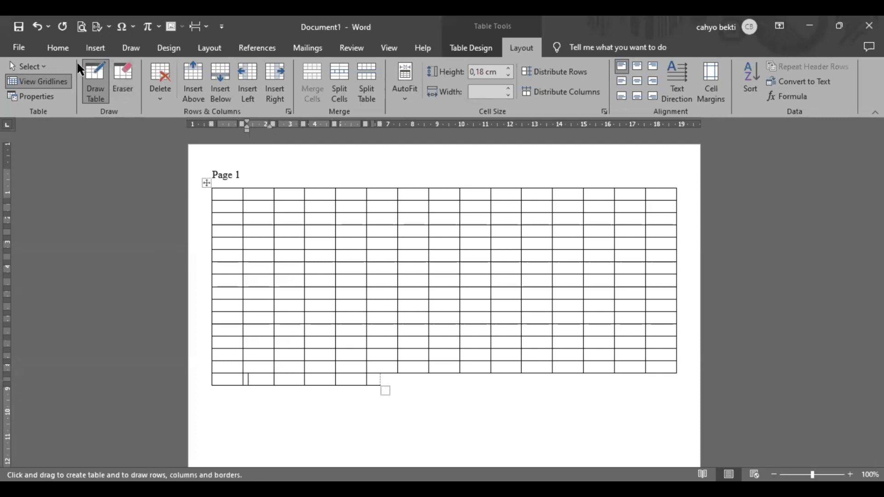
{"action": "left_click", "coordinate": [96, 48]}
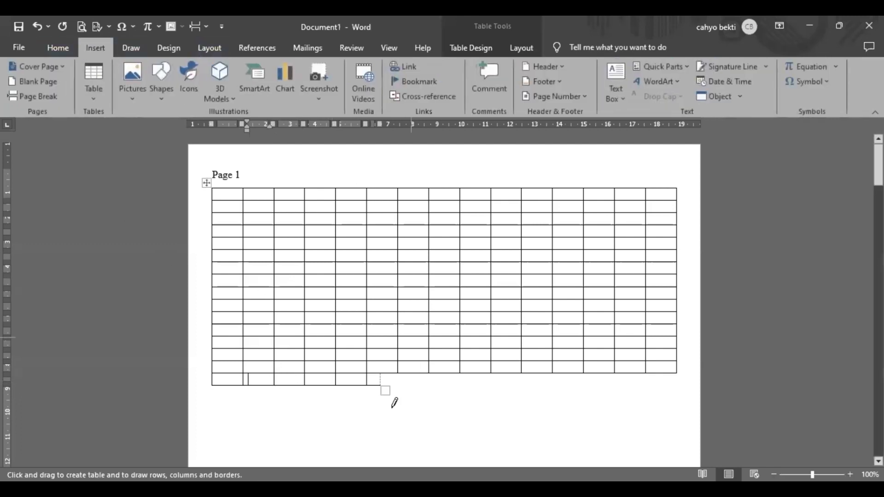
{"action": "key", "text": "Escape"}
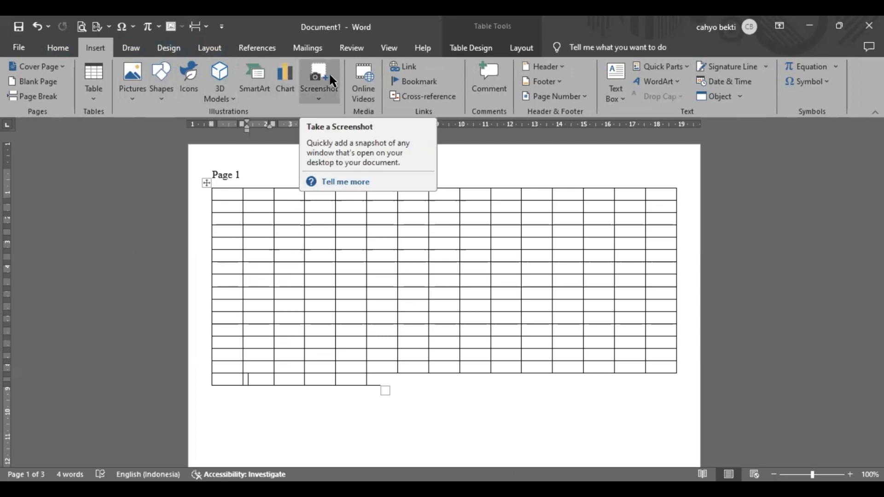
Step: Look at the available shapes and the source options for inserting 3D models
{"action": "left_click", "coordinate": [166, 92]}
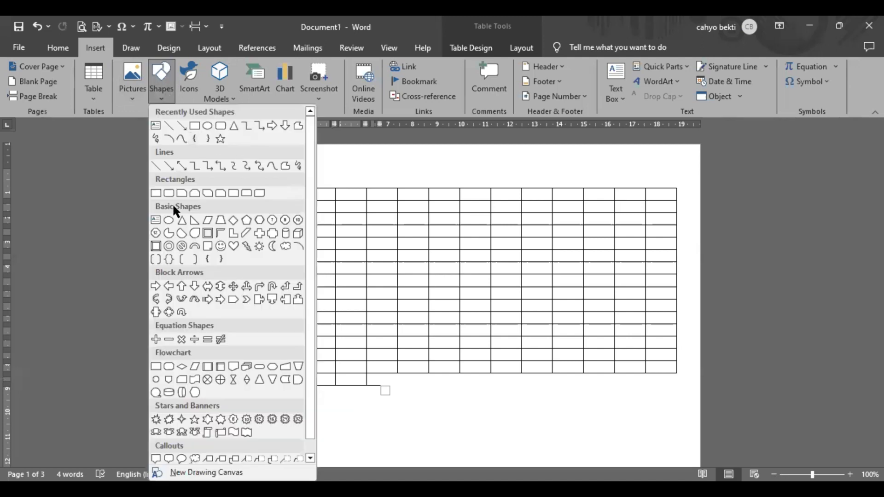
{"action": "left_click", "coordinate": [134, 128]}
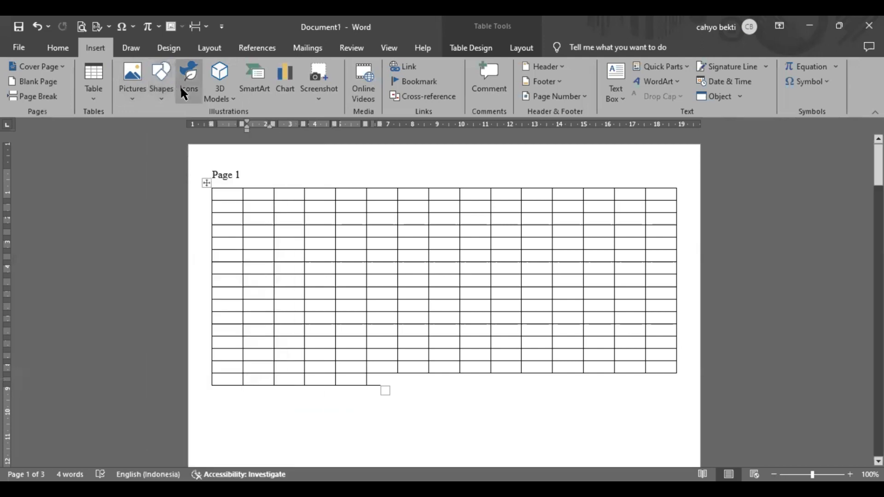
{"action": "left_click", "coordinate": [213, 92]}
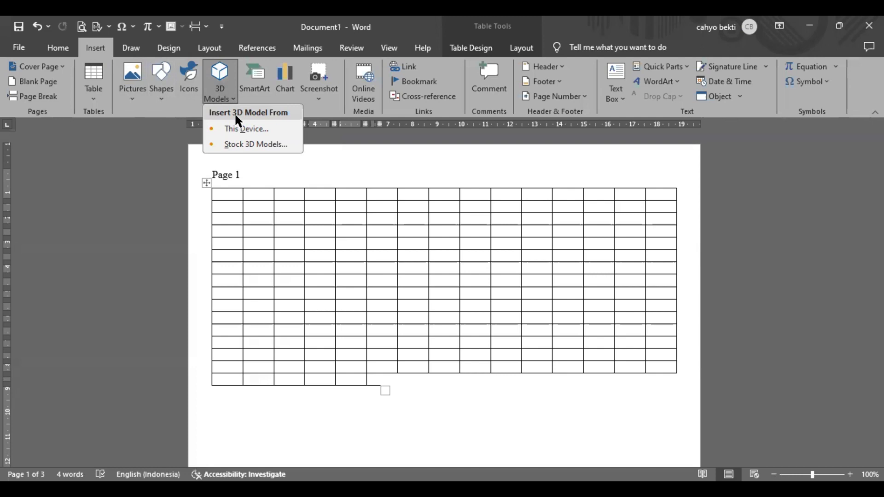
Step: Look through the SmartArt graphic categories from List and Process to Pyramid and Office.com without inserting one
{"action": "left_click", "coordinate": [254, 88]}
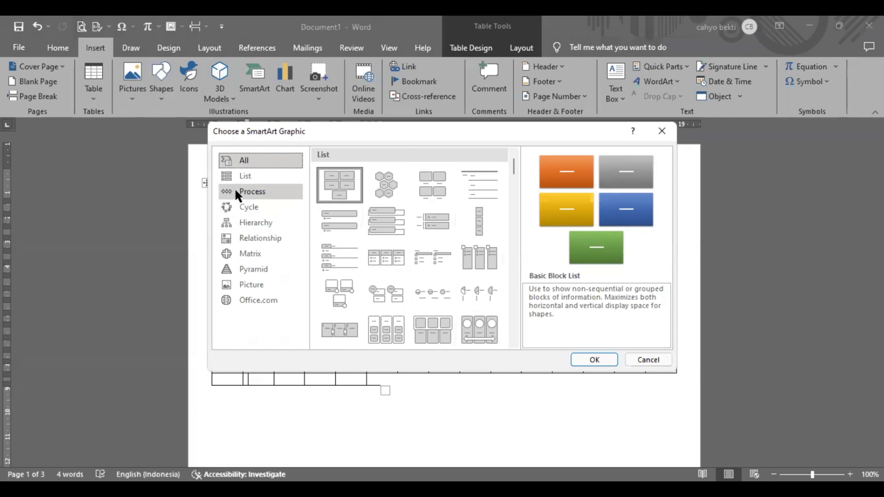
{"action": "left_click", "coordinate": [255, 175]}
{"action": "left_click", "coordinate": [256, 186]}
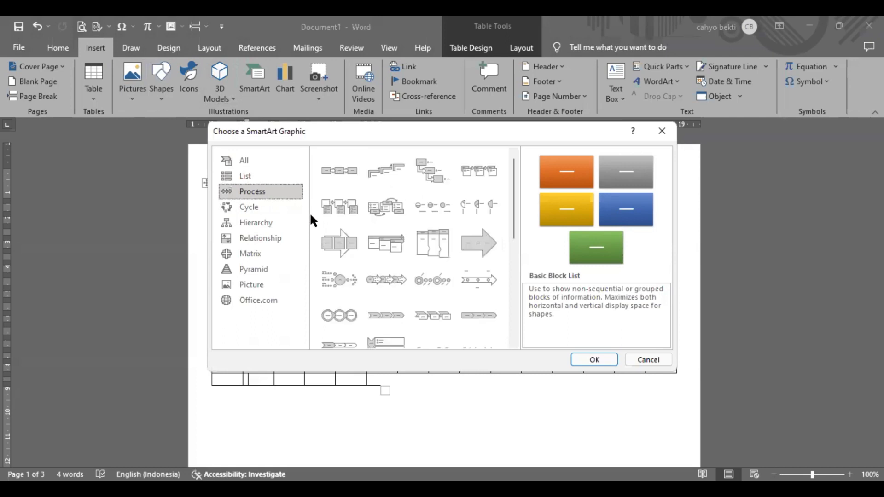
{"action": "left_click", "coordinate": [280, 210]}
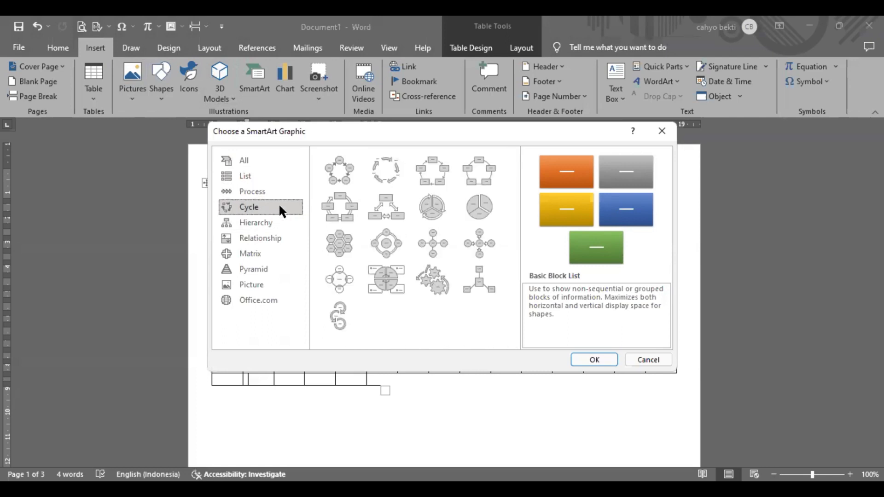
{"action": "left_click", "coordinate": [276, 223]}
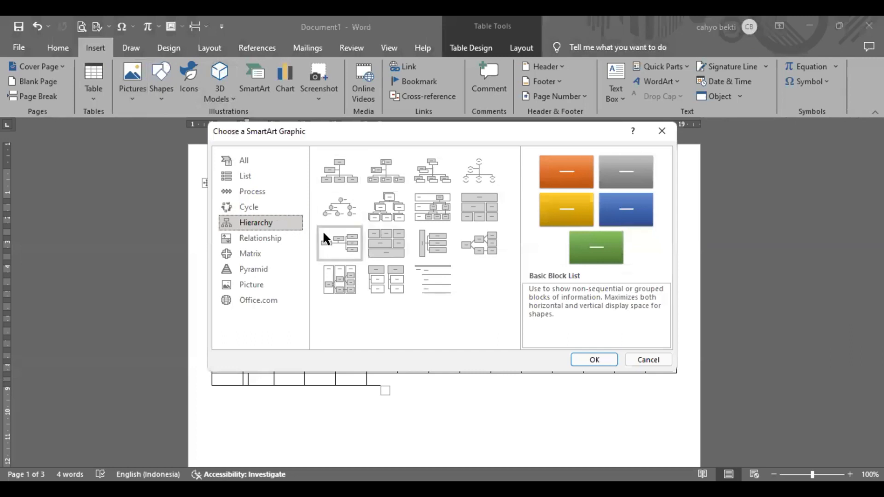
{"action": "left_click", "coordinate": [276, 236]}
{"action": "left_click", "coordinate": [260, 253]}
{"action": "left_click", "coordinate": [258, 273]}
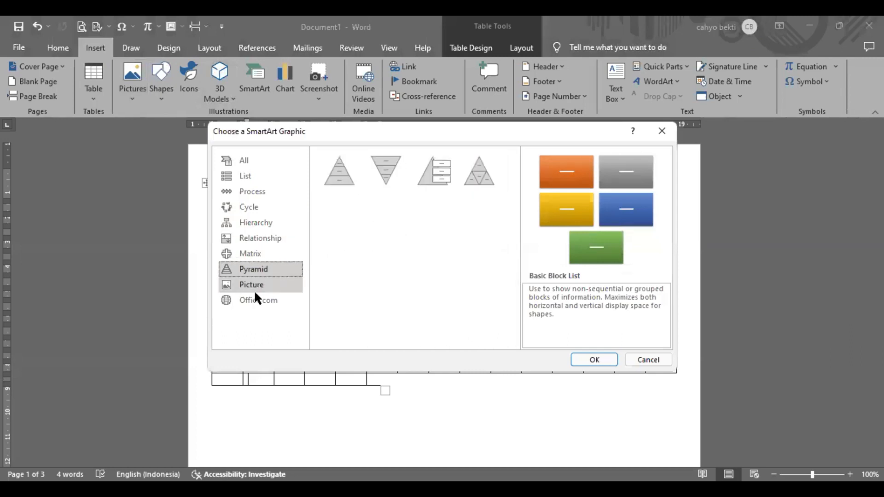
{"action": "left_click", "coordinate": [255, 301]}
{"action": "left_click", "coordinate": [633, 361]}
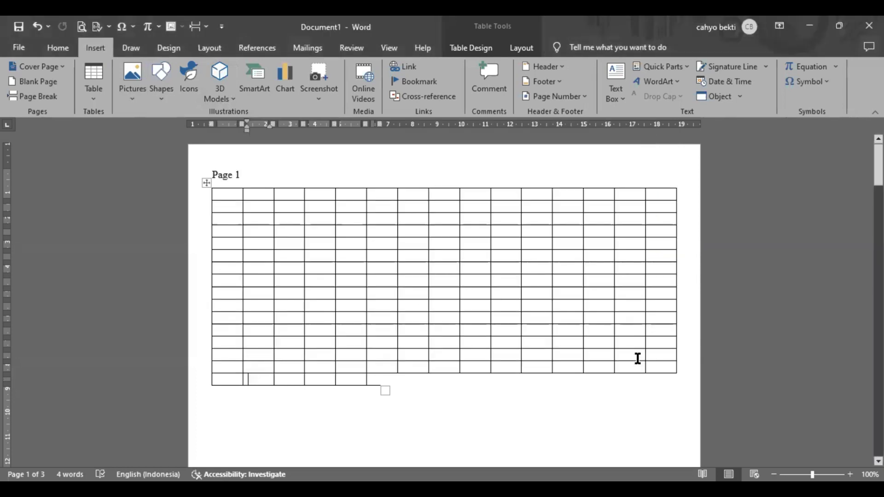
Step: Preview the Line, Pie and Bar chart types for a new chart without inserting one
{"action": "left_click", "coordinate": [287, 82]}
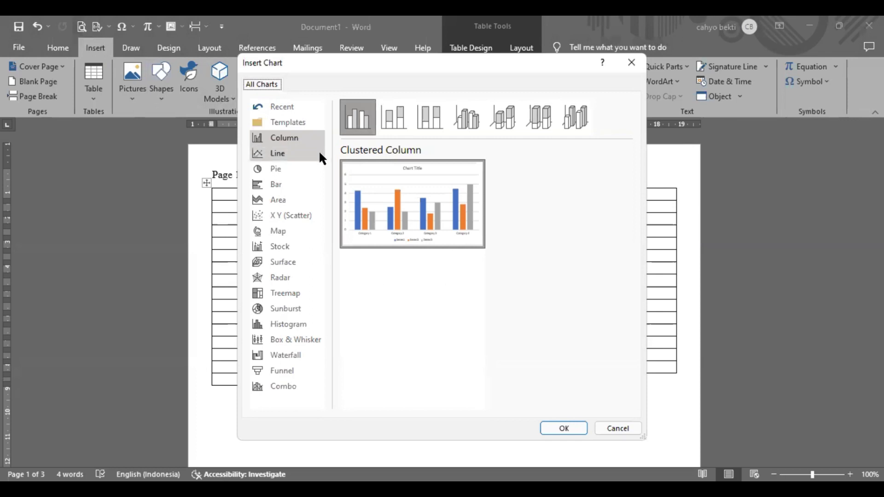
{"action": "left_click", "coordinate": [306, 154]}
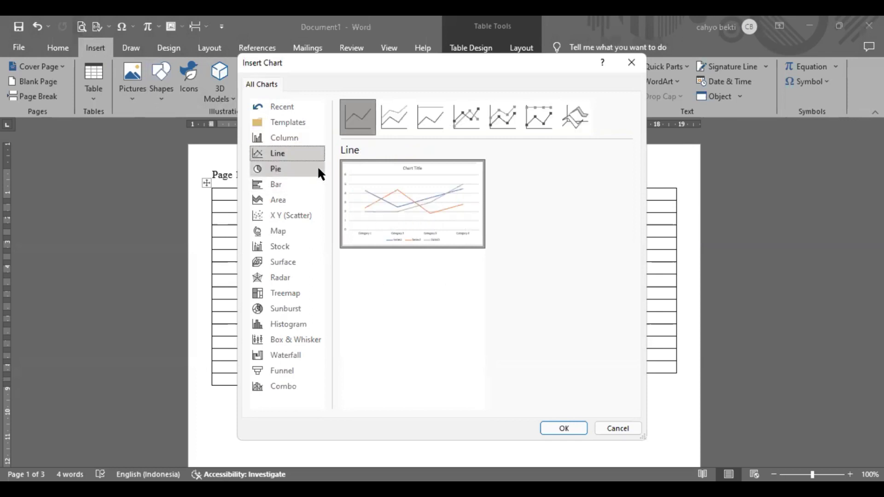
{"action": "left_click", "coordinate": [319, 169]}
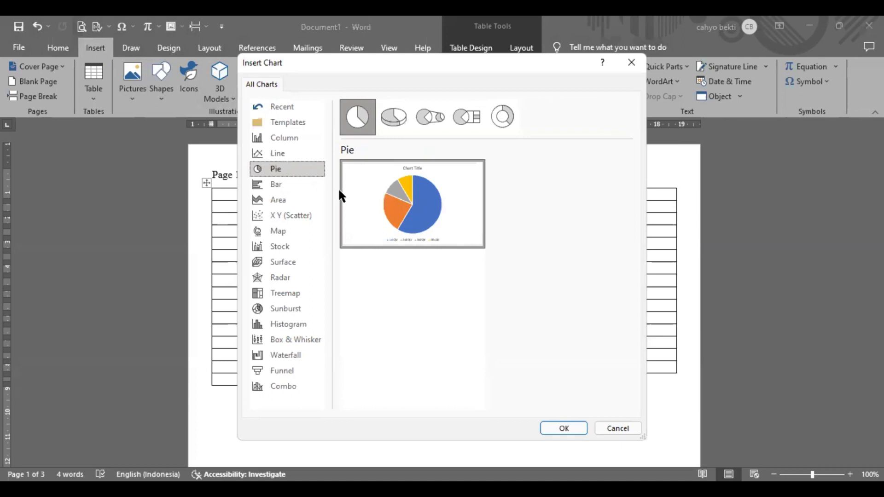
{"action": "mouse_move", "coordinate": [393, 199]}
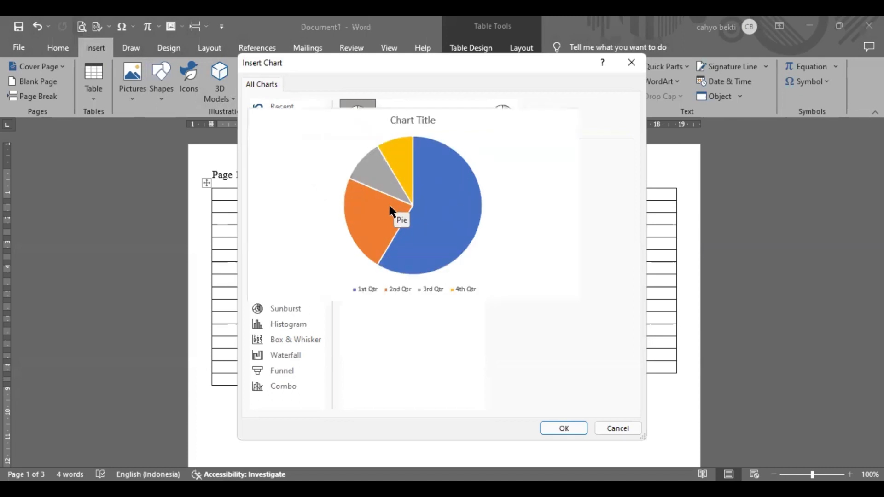
{"action": "left_click", "coordinate": [275, 183]}
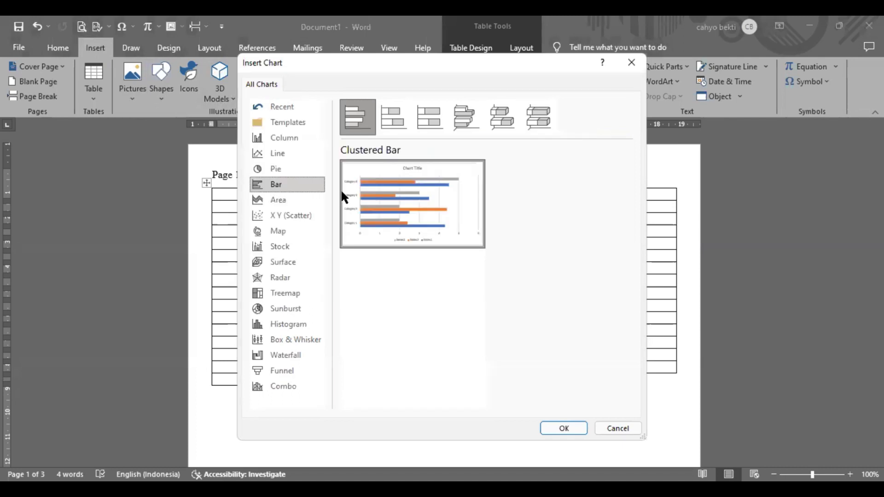
{"action": "mouse_move", "coordinate": [411, 200]}
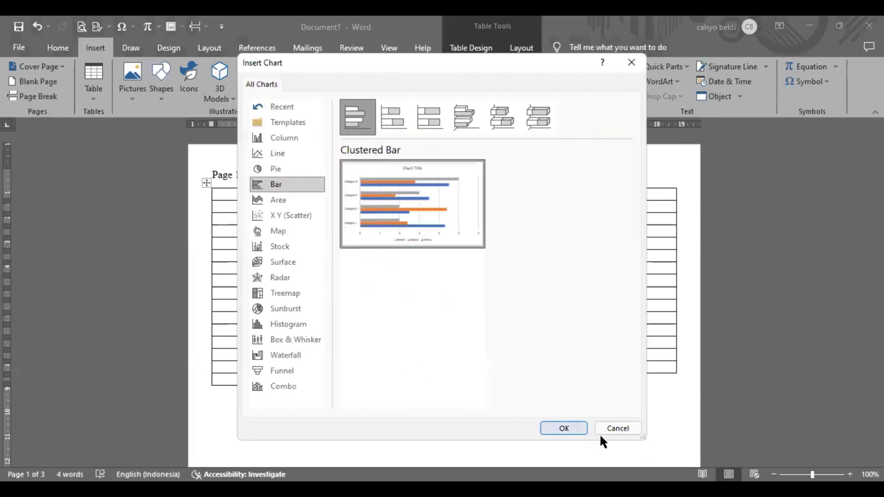
{"action": "left_click", "coordinate": [617, 428]}
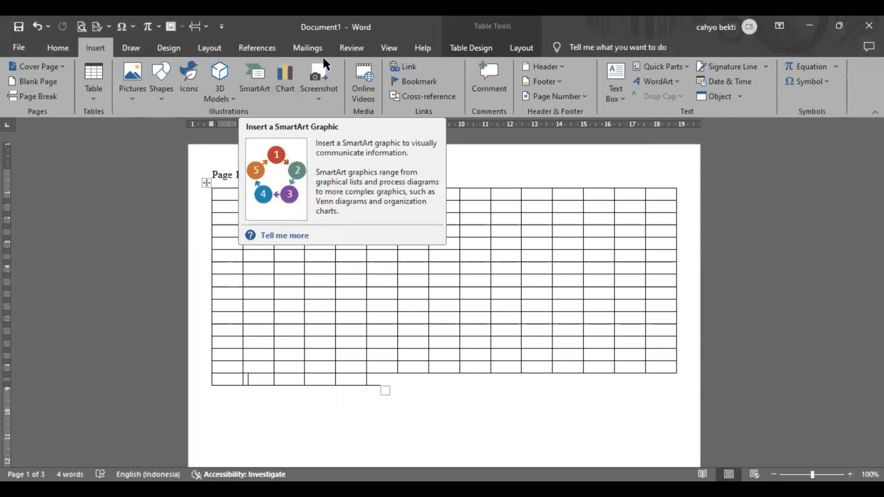
Step: Look at the screenshot options, including the available windows and Screen Clipping, without inserting anything
{"action": "left_click", "coordinate": [320, 95]}
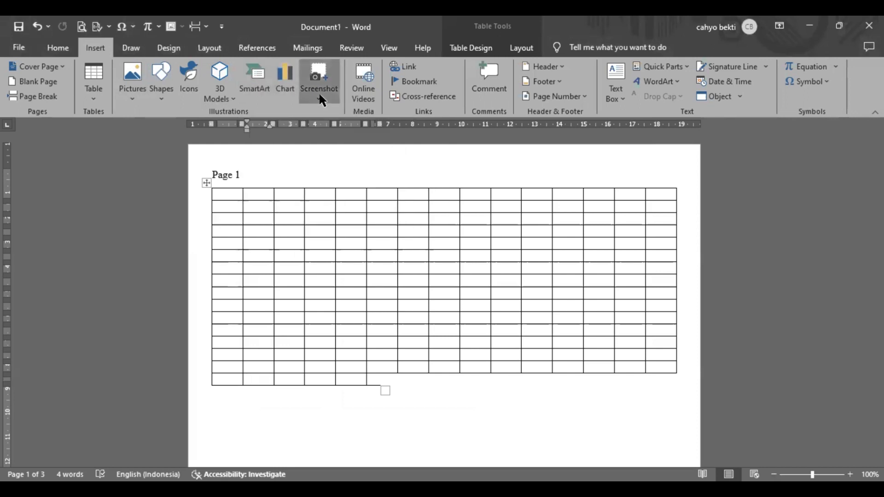
{"action": "left_click", "coordinate": [321, 98]}
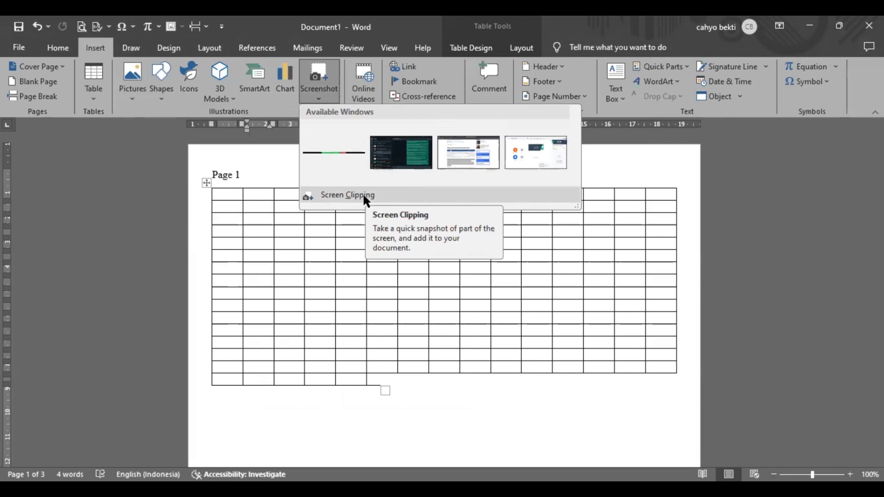
{"action": "left_click", "coordinate": [343, 394]}
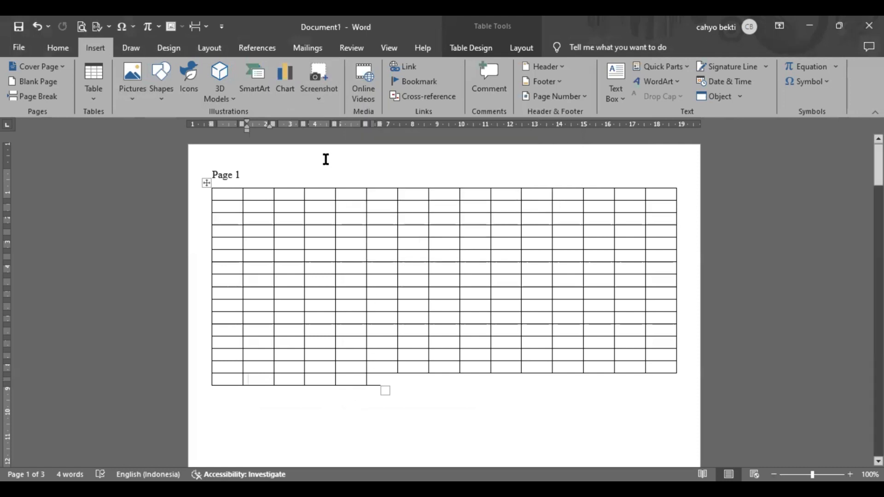
Step: Add blank space below the table on the first page and place the insertion point on the second page
{"action": "left_click", "coordinate": [256, 419]}
{"action": "key", "text": "Return"}
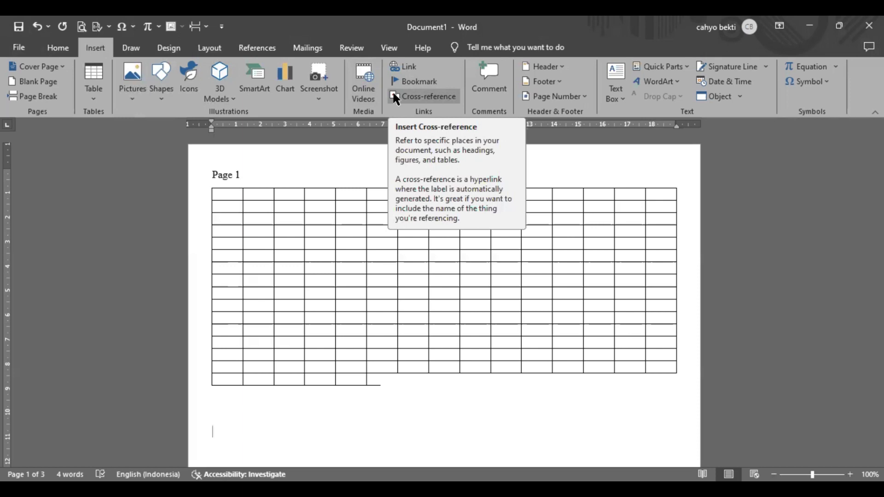
{"action": "scroll", "coordinate": [378, 275], "scroll_direction": "down", "scroll_amount": 20}
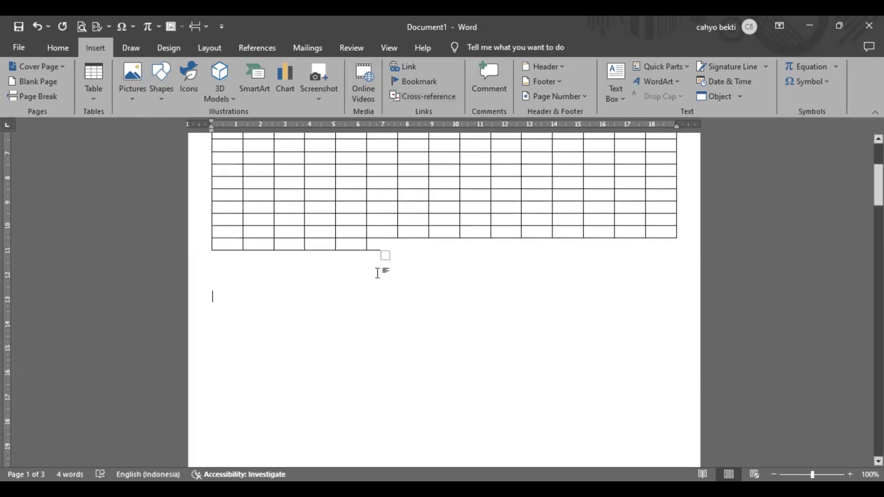
{"action": "scroll", "coordinate": [378, 273], "scroll_direction": "down", "scroll_amount": 3}
{"action": "left_click", "coordinate": [312, 299]}
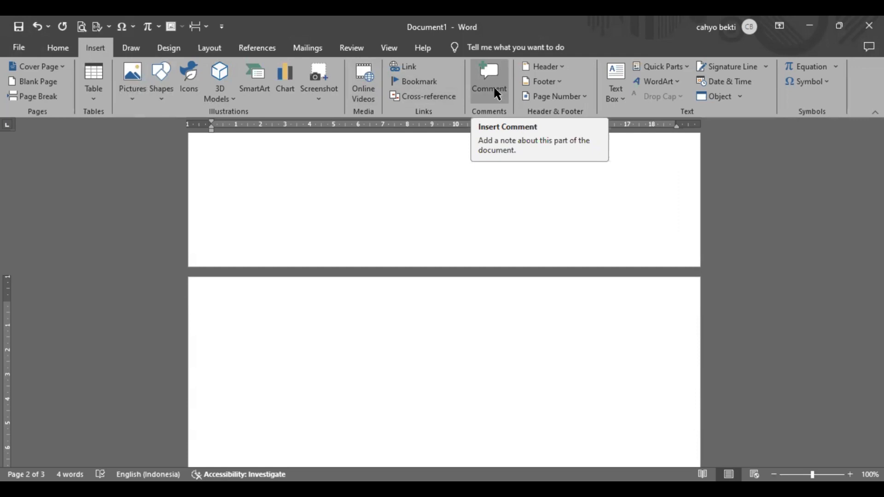
Step: Insert a comment reading "Kita belajar ms word" at the insertion point in the document
{"action": "left_click", "coordinate": [494, 90]}
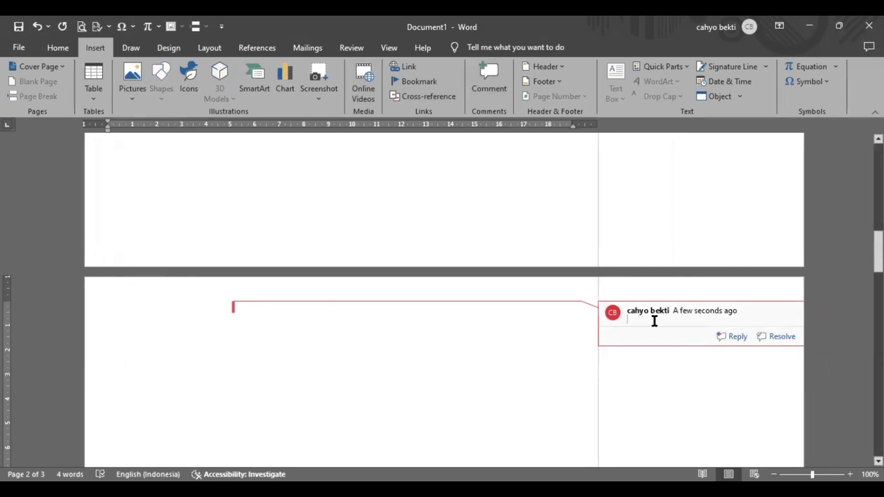
{"action": "type", "text": "Kita belaj"}
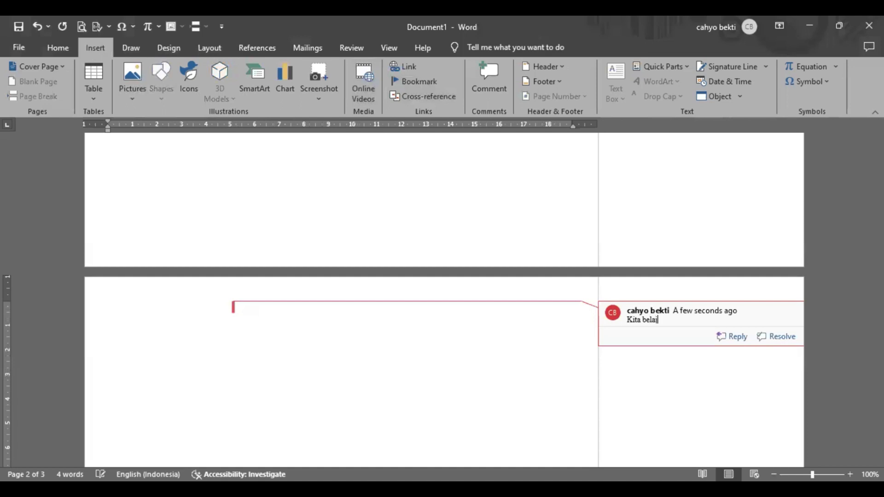
{"action": "type", "text": "ar ms word"}
Step: Enter "Apa sih penitngnya" in the body text on the commented line above "Page 2"
{"action": "left_click", "coordinate": [225, 313]}
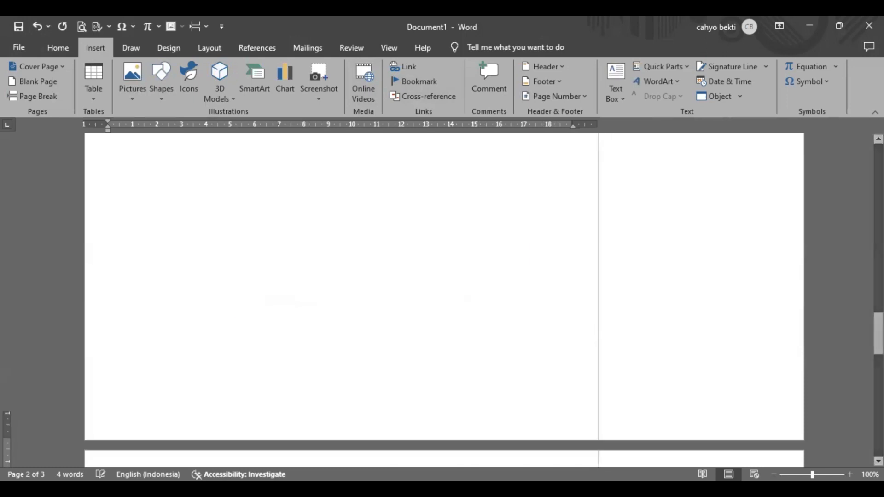
{"action": "type", "text": "Apa "}
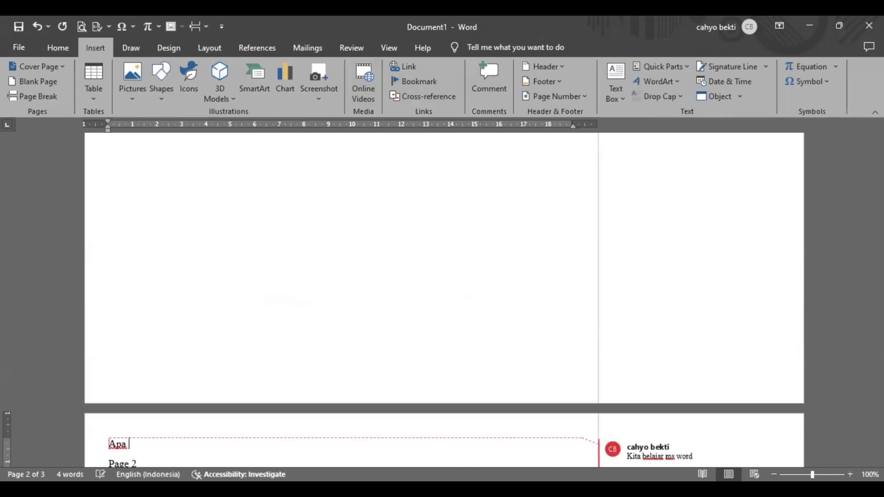
{"action": "type", "text": "sih pn"}
{"action": "key", "text": "BackSpace"}
{"action": "type", "text": "enitngnya"}
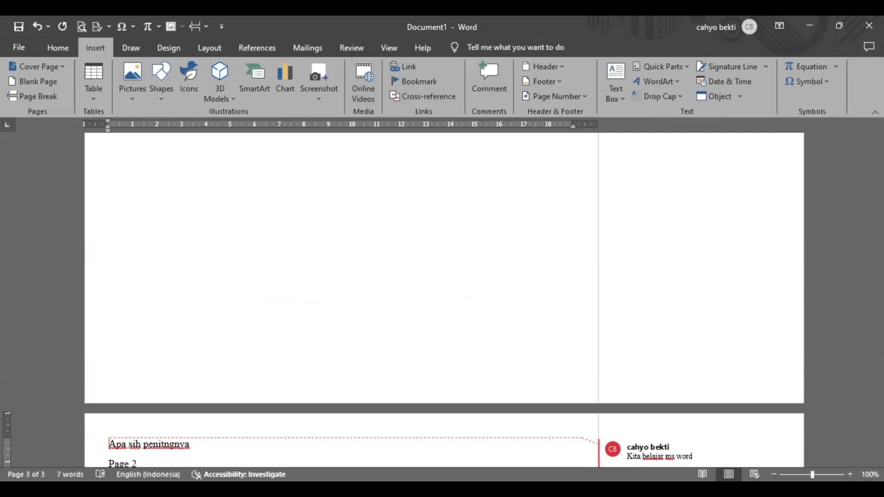
Step: Correct the misspelled word to "pentingnya" and complete the line with "belajar ms word"
{"action": "key", "text": "Left"}
{"action": "key", "text": "Left"}
{"action": "key", "text": "Left"}
{"action": "key", "text": "Left"}
{"action": "key", "text": "Left"}
{"action": "key", "text": "Left"}
{"action": "key", "text": "BackSpace"}
{"action": "key", "text": "BackSpace"}
{"action": "type", "text": "ti"}
{"action": "key", "text": "End"}
{"action": "type", "text": "belajar ms word"}
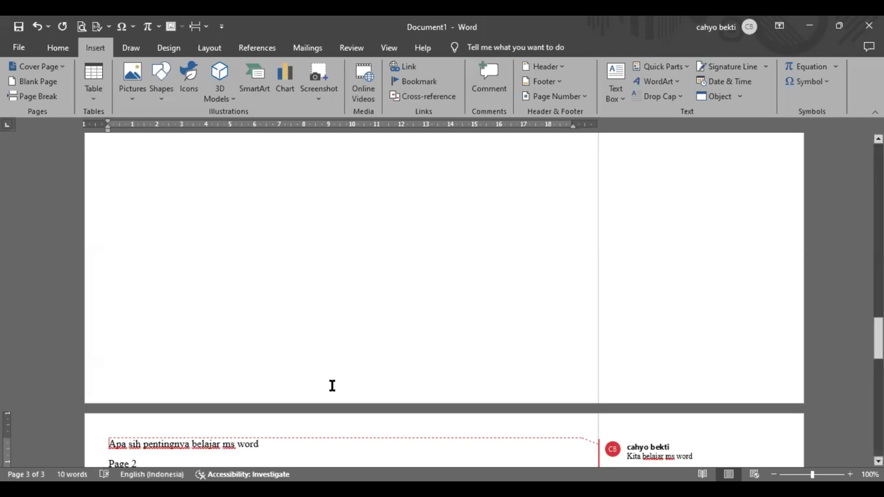
{"action": "scroll", "coordinate": [329, 439], "scroll_direction": "down", "scroll_amount": 2}
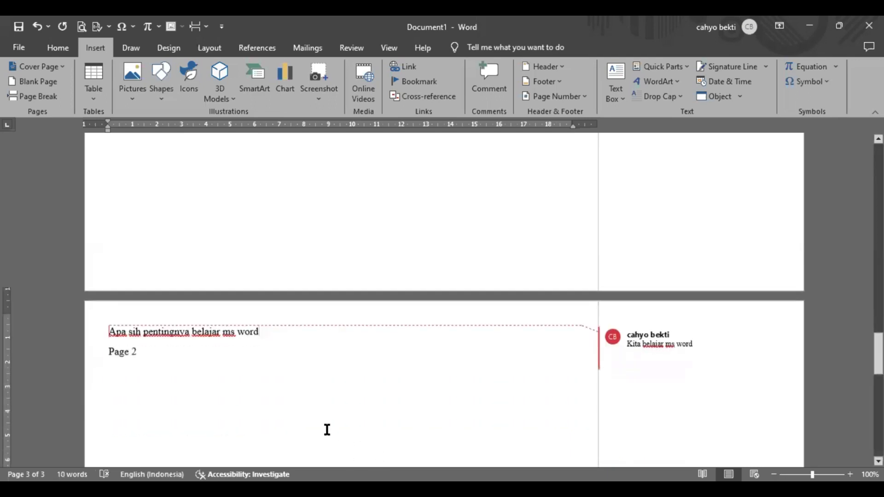
{"action": "double_click", "coordinate": [239, 375]}
{"action": "scroll", "coordinate": [207, 364], "scroll_direction": "up", "scroll_amount": 3}
{"action": "scroll", "coordinate": [207, 363], "scroll_direction": "down", "scroll_amount": 2}
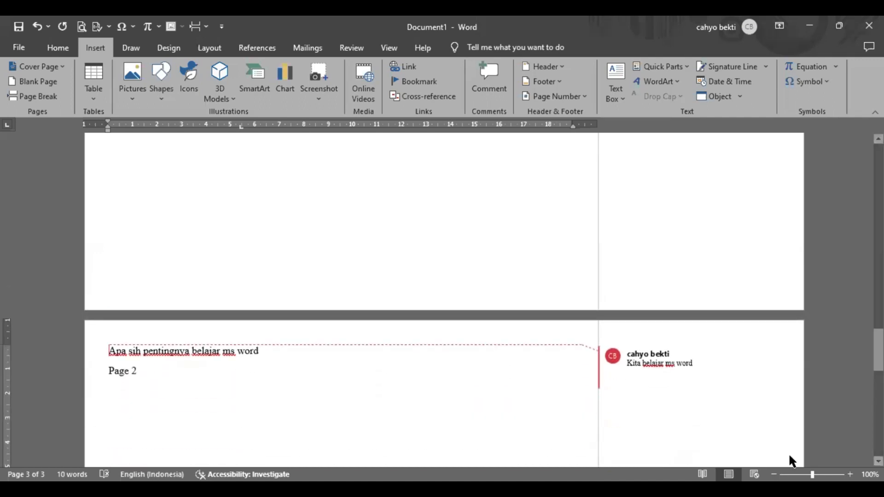
{"action": "mouse_move", "coordinate": [638, 355]}
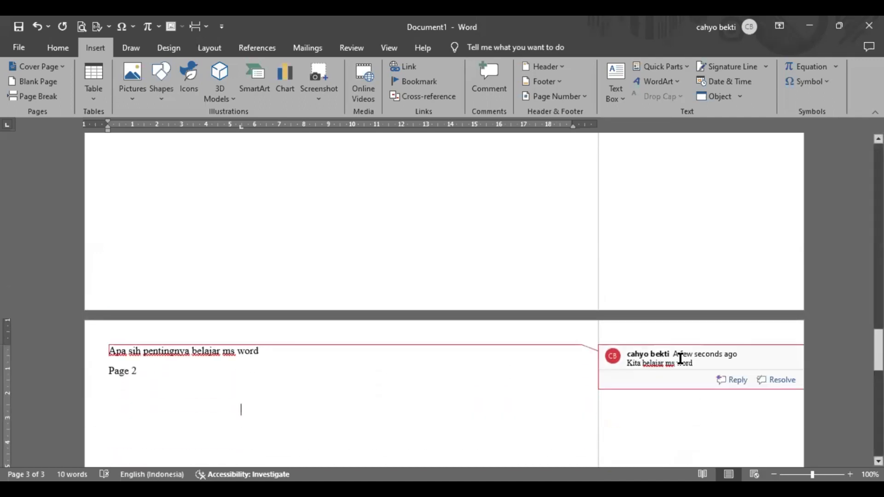
{"action": "key", "text": "ctrl+z"}
Step: Add the word "perlu" to the comment so it reads "Kita perlu belajar ms word", and return to the body text
{"action": "left_click", "coordinate": [645, 363]}
{"action": "type", "text": "perlu"}
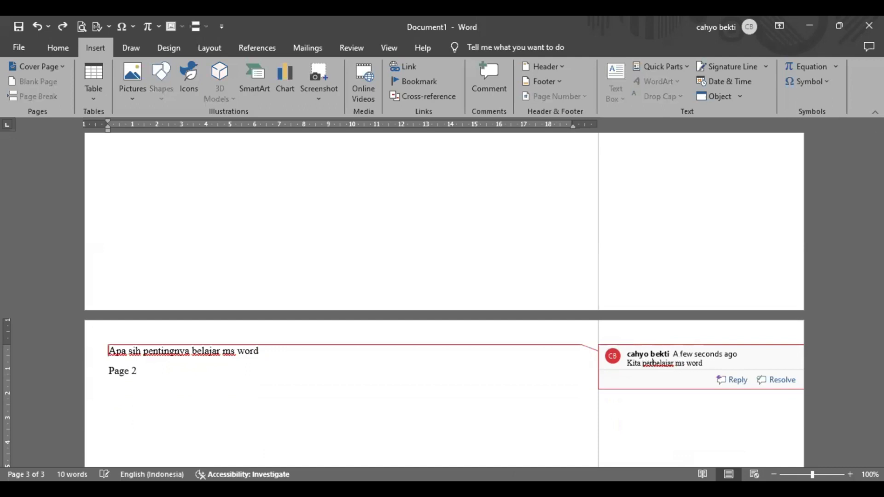
{"action": "left_click", "coordinate": [472, 368]}
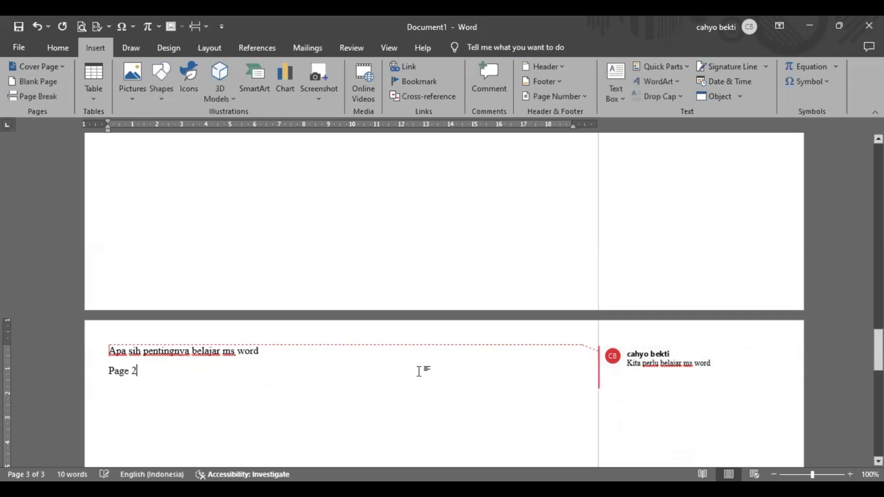
Step: Insert a Blank header with the text "Ini header" and close header editing
{"action": "scroll", "coordinate": [388, 368], "scroll_direction": "up", "scroll_amount": 5}
{"action": "scroll", "coordinate": [387, 371], "scroll_direction": "up", "scroll_amount": 15}
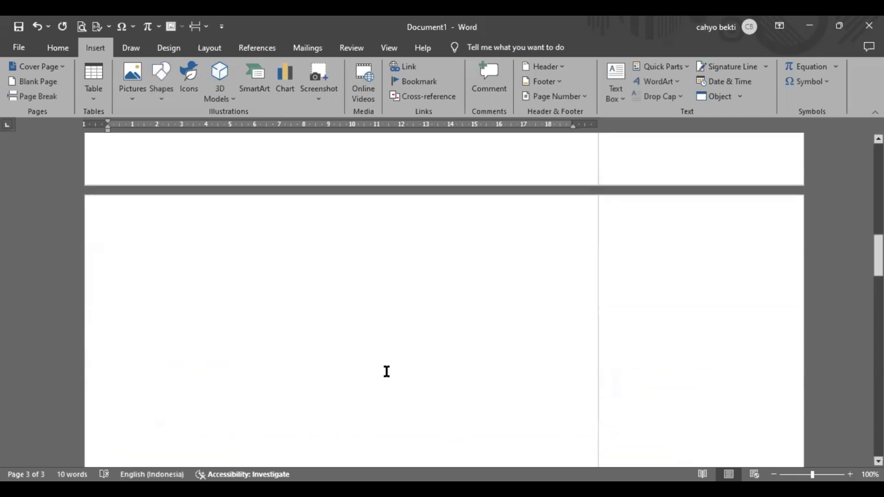
{"action": "scroll", "coordinate": [188, 375], "scroll_direction": "down", "scroll_amount": 3}
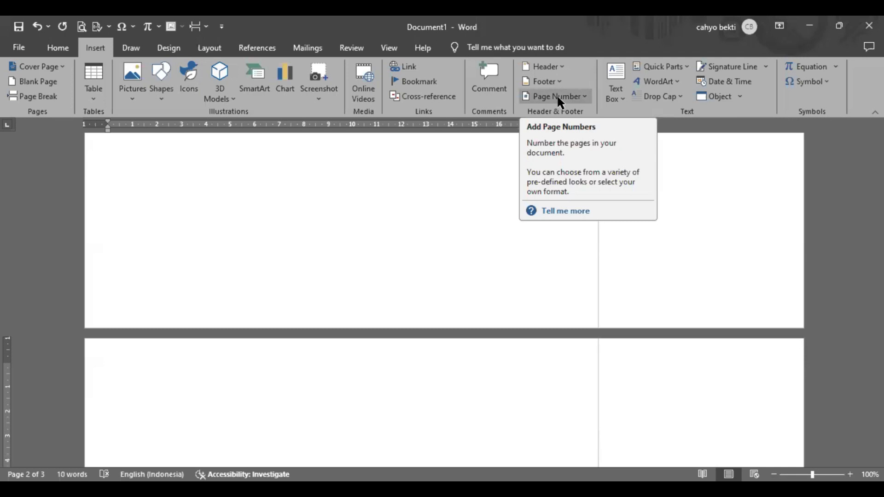
{"action": "left_click", "coordinate": [556, 65]}
{"action": "left_click", "coordinate": [552, 118]}
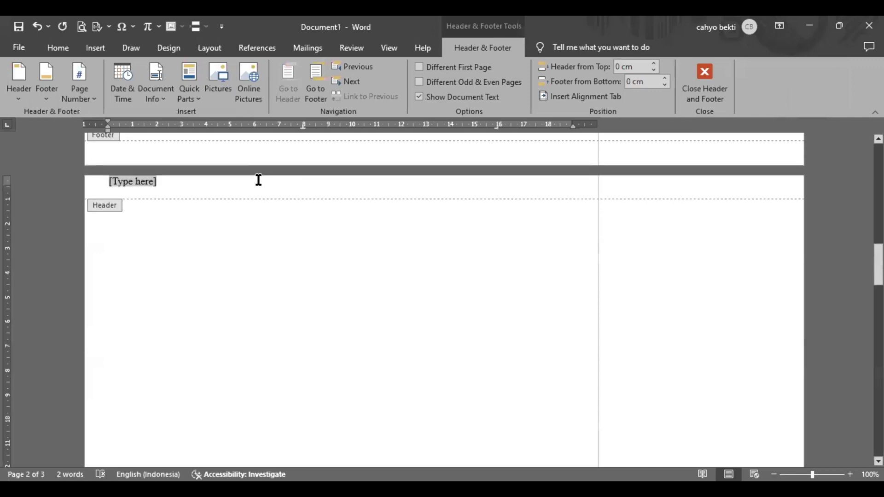
{"action": "type", "text": "1"}
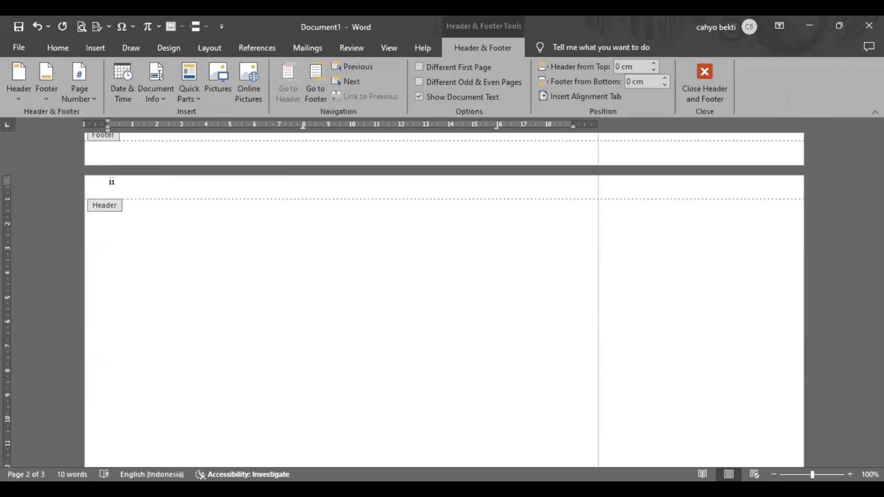
{"action": "type", "text": "ni header"}
{"action": "left_click", "coordinate": [706, 76]}
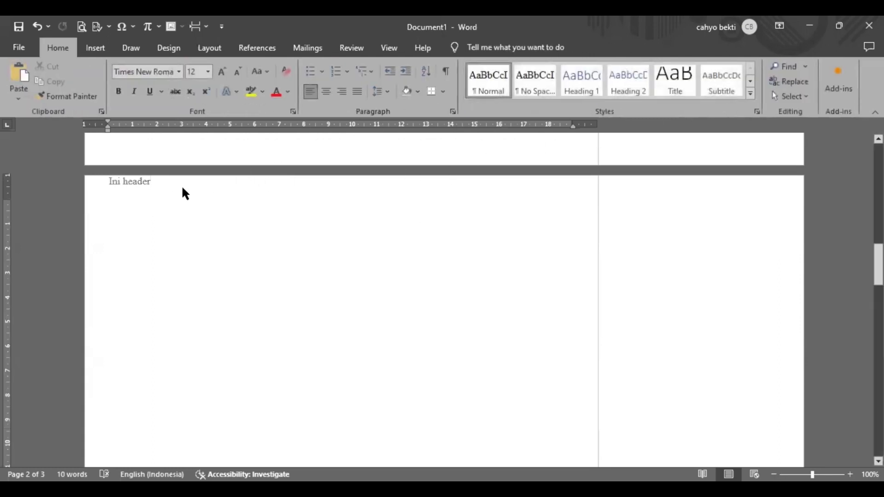
Step: Insert a Blank footer with the text "Ini footer" and close footer editing
{"action": "scroll", "coordinate": [192, 199], "scroll_direction": "up", "scroll_amount": 8}
{"action": "scroll", "coordinate": [193, 203], "scroll_direction": "up", "scroll_amount": 6}
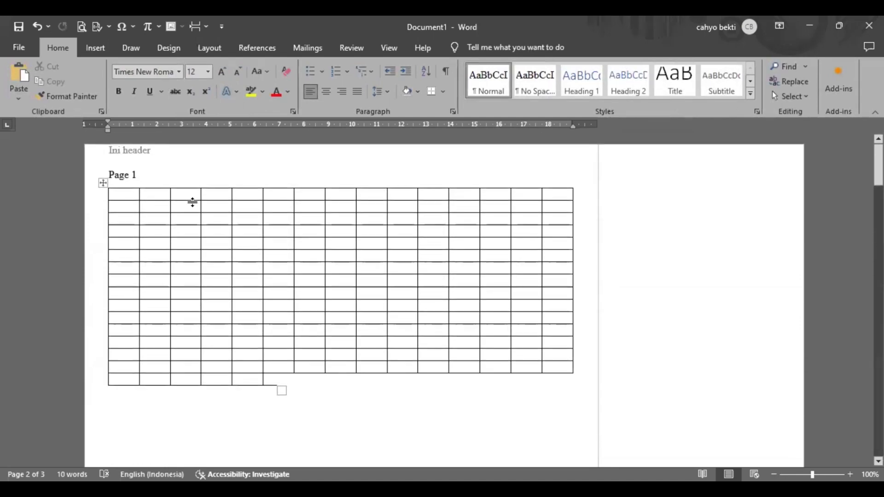
{"action": "scroll", "coordinate": [248, 178], "scroll_direction": "down", "scroll_amount": 12}
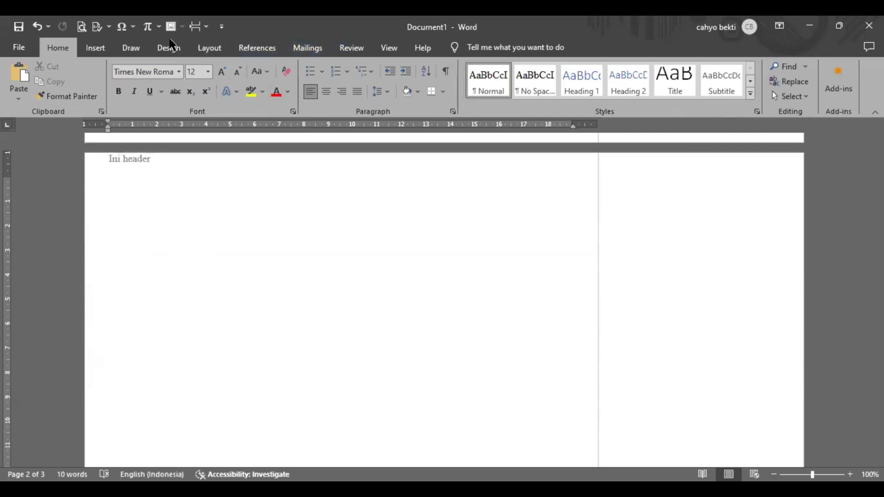
{"action": "left_click", "coordinate": [95, 46]}
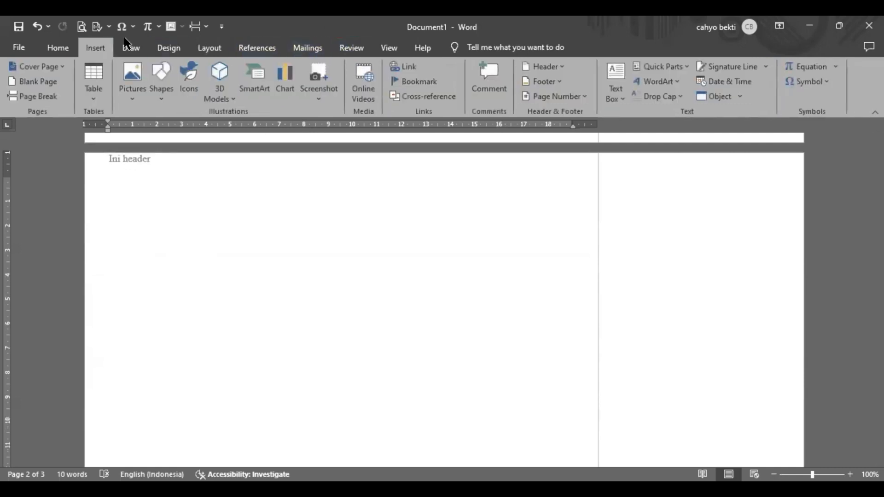
{"action": "left_click", "coordinate": [542, 81]}
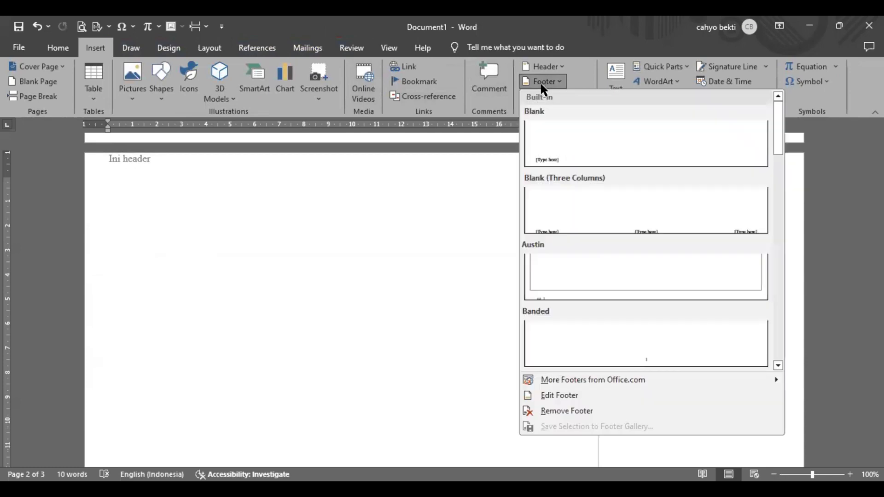
{"action": "left_click", "coordinate": [546, 139]}
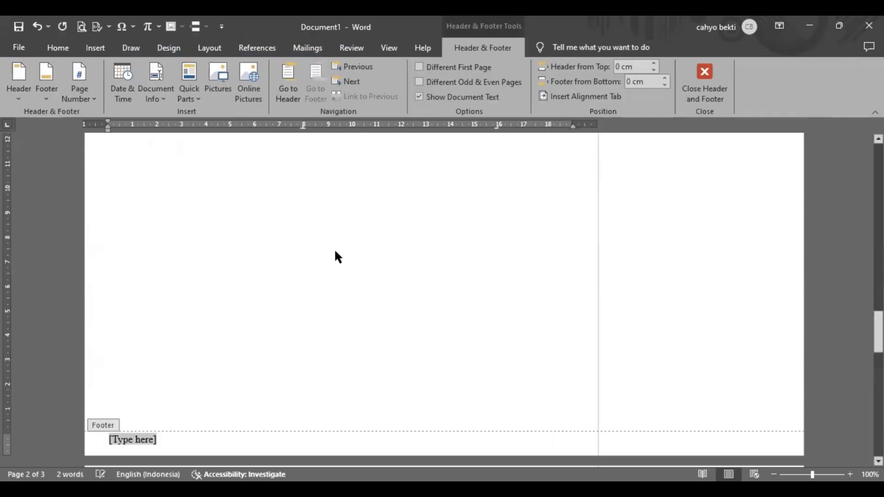
{"action": "type", "text": "Ini foot"}
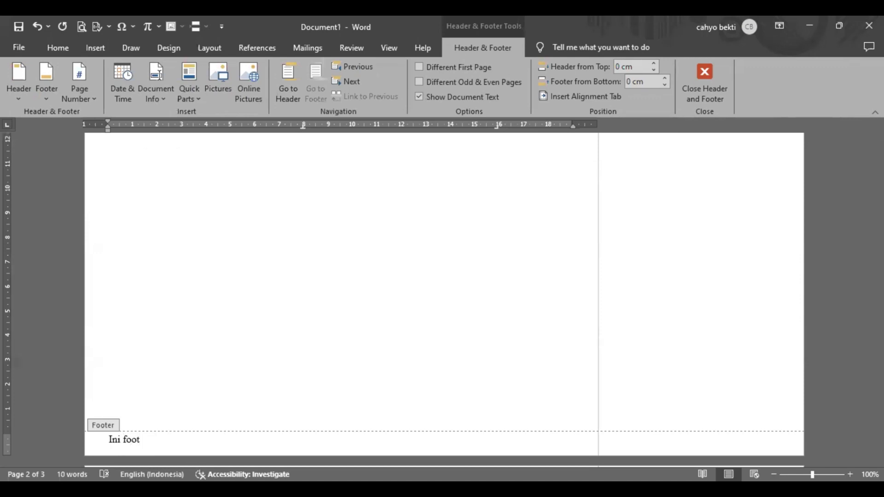
{"action": "type", "text": "er"}
{"action": "left_click", "coordinate": [695, 96]}
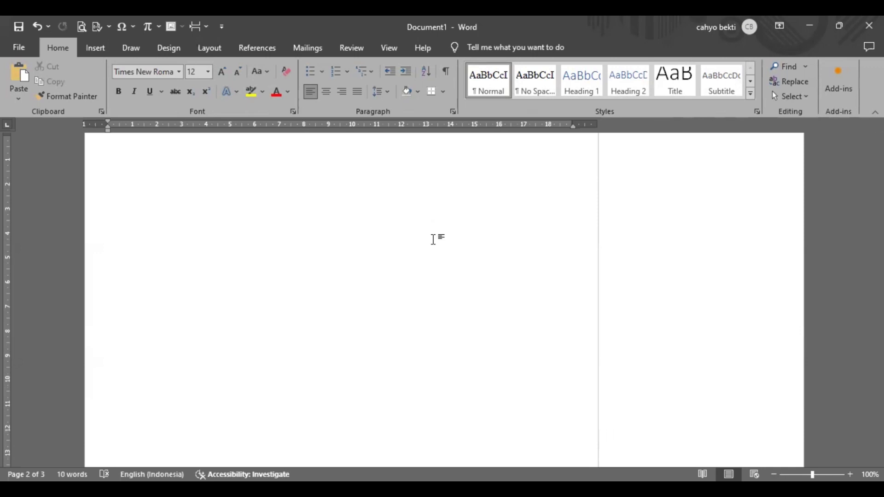
Step: Look through the Bottom of Page, Page Margins and Current Position page number styles without inserting one
{"action": "scroll", "coordinate": [432, 239], "scroll_direction": "down", "scroll_amount": 10}
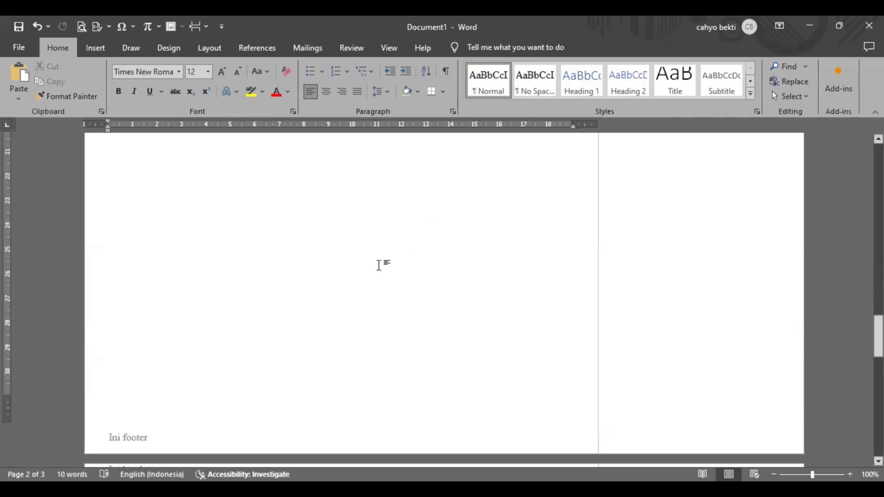
{"action": "scroll", "coordinate": [378, 265], "scroll_direction": "down", "scroll_amount": 2}
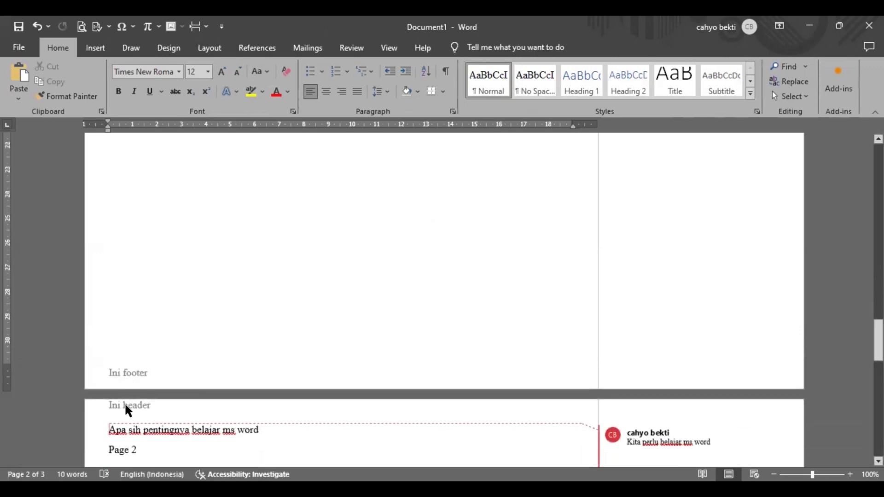
{"action": "scroll", "coordinate": [146, 373], "scroll_direction": "up", "scroll_amount": 5}
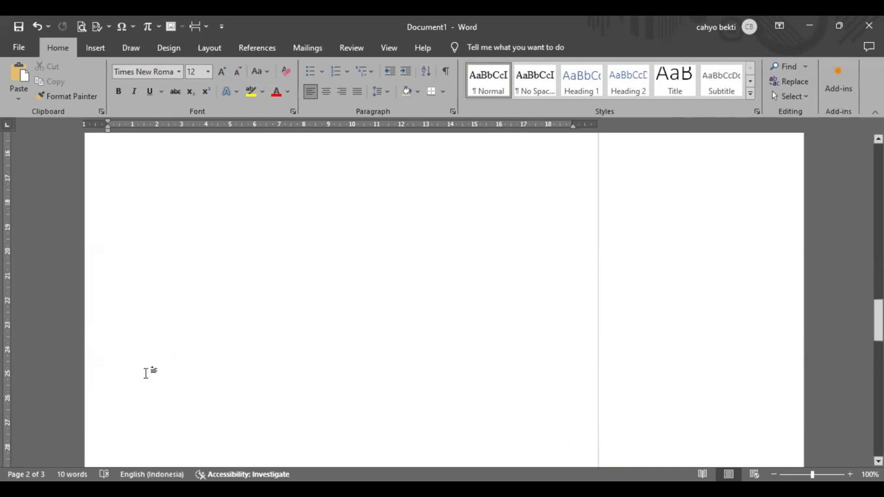
{"action": "scroll", "coordinate": [148, 371], "scroll_direction": "up", "scroll_amount": 4}
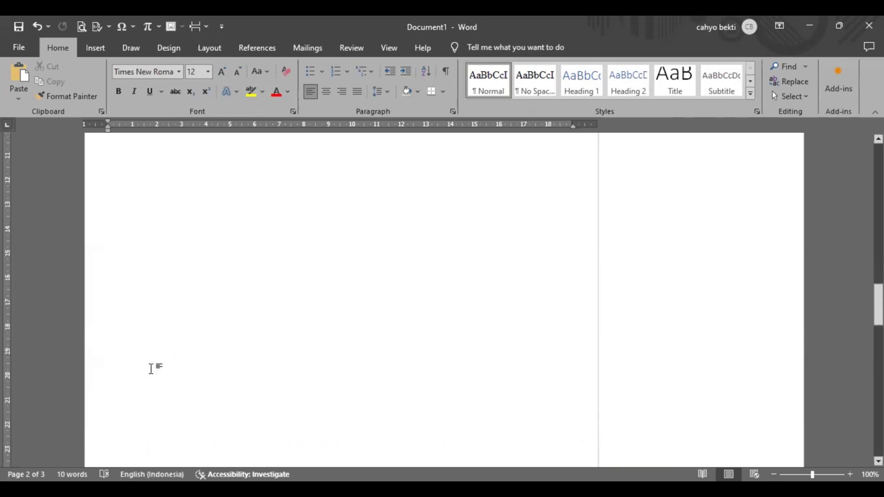
{"action": "scroll", "coordinate": [151, 369], "scroll_direction": "up", "scroll_amount": 2}
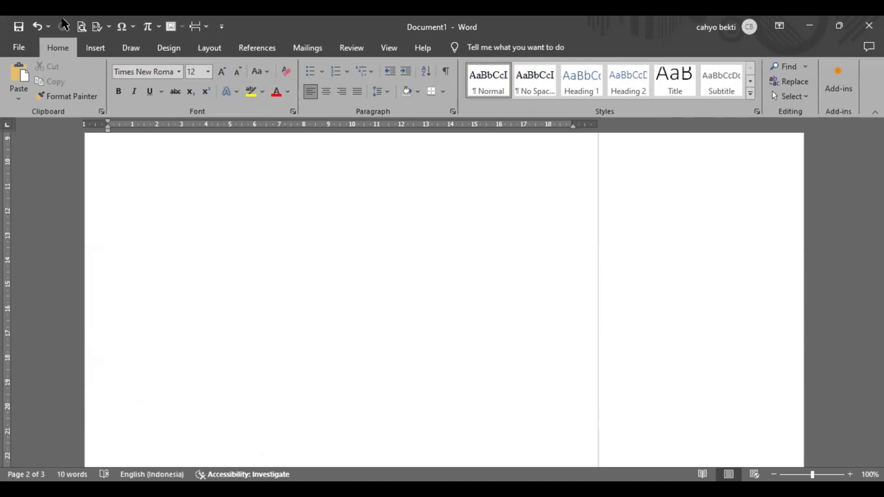
{"action": "left_click", "coordinate": [88, 46]}
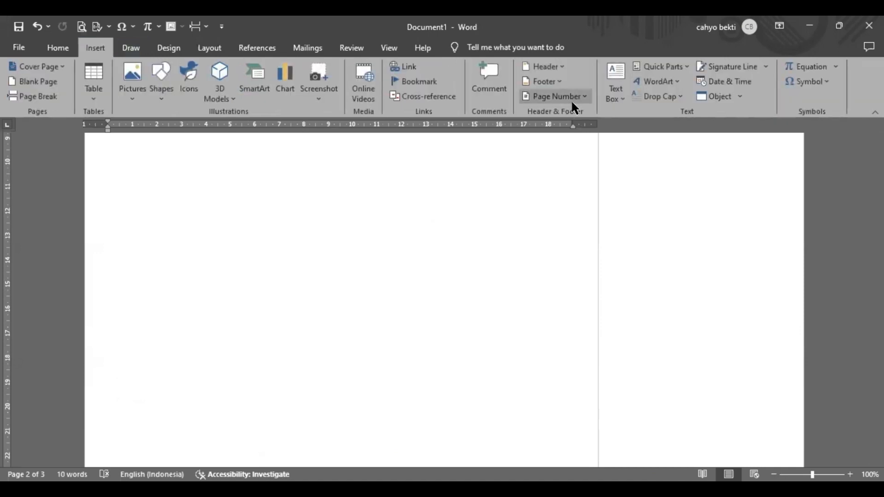
{"action": "left_click", "coordinate": [572, 101]}
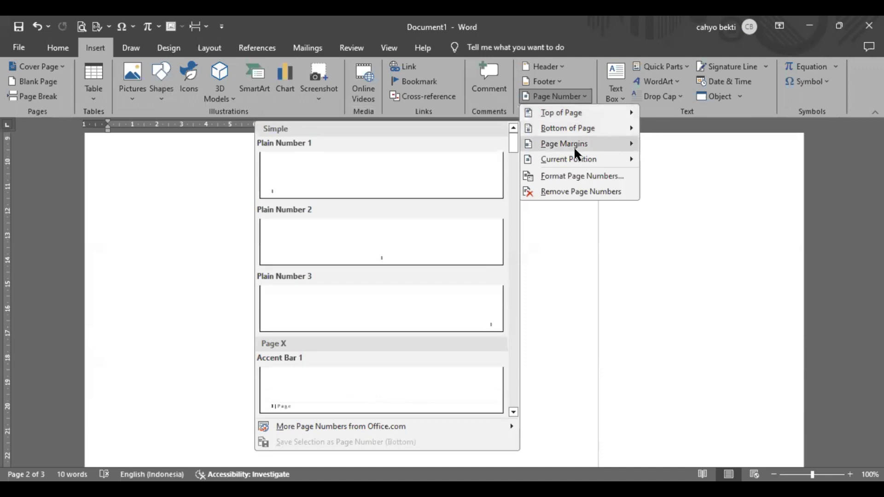
{"action": "mouse_move", "coordinate": [574, 150]}
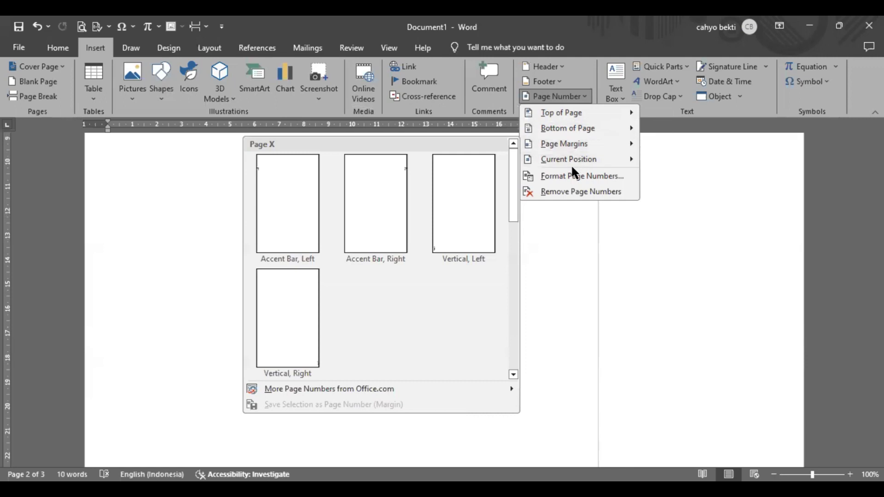
{"action": "mouse_move", "coordinate": [577, 166]}
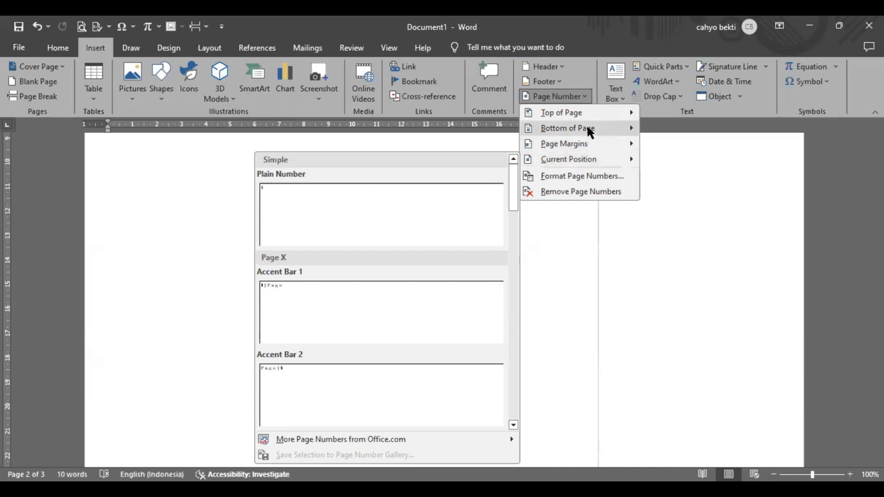
{"action": "mouse_move", "coordinate": [588, 129]}
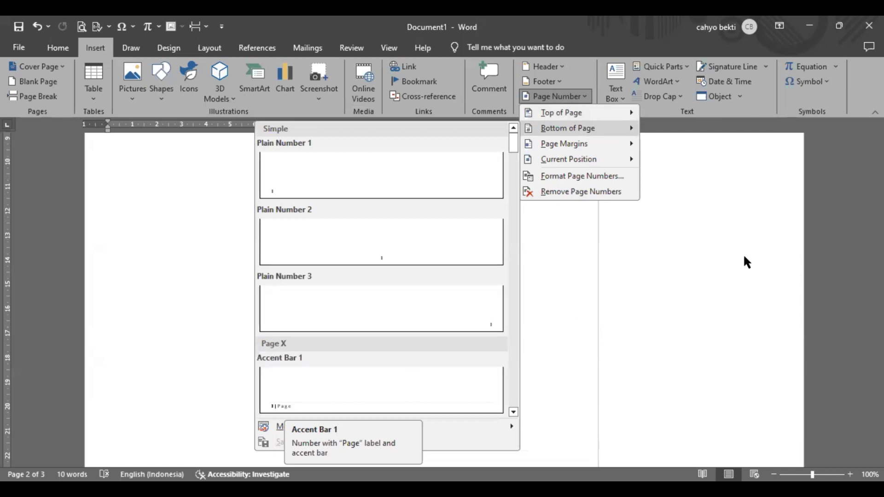
{"action": "left_click", "coordinate": [689, 266]}
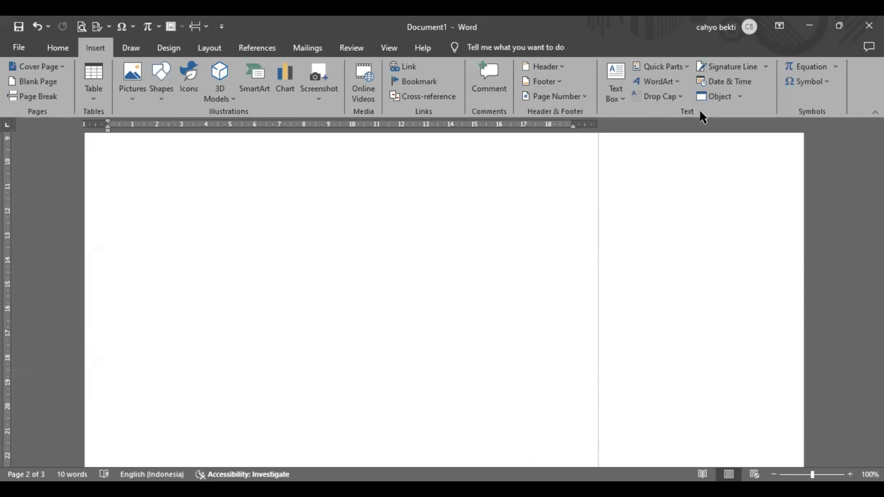
Step: Insert a Simple Text Box at the top of page 2, move it toward the right margin, and deselect it
{"action": "left_click", "coordinate": [612, 76]}
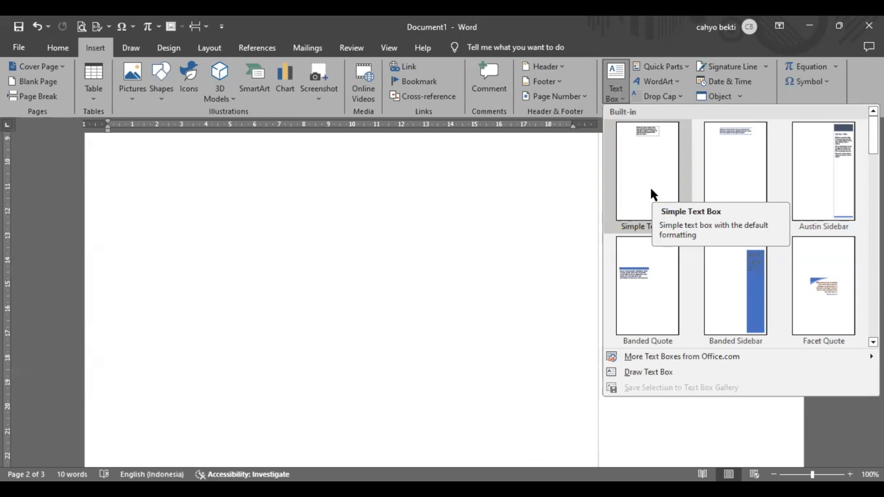
{"action": "left_click", "coordinate": [509, 169]}
{"action": "scroll", "coordinate": [306, 235], "scroll_direction": "up", "scroll_amount": 5}
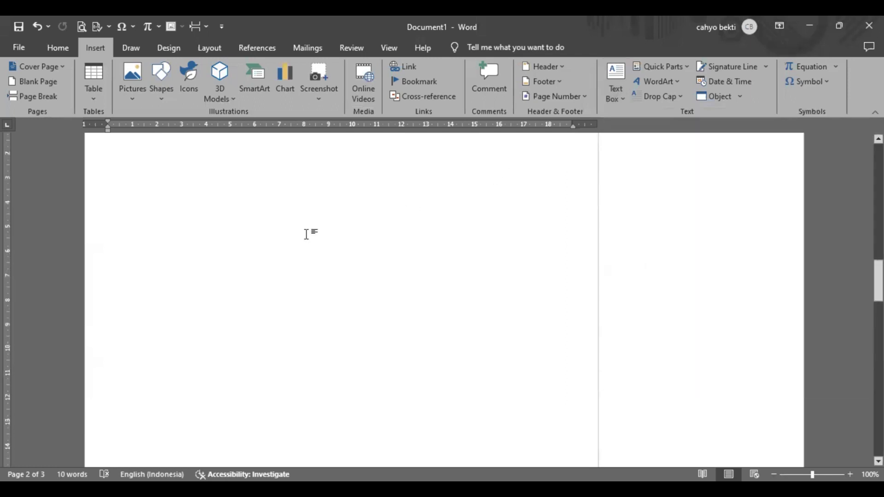
{"action": "scroll", "coordinate": [306, 234], "scroll_direction": "up", "scroll_amount": 5}
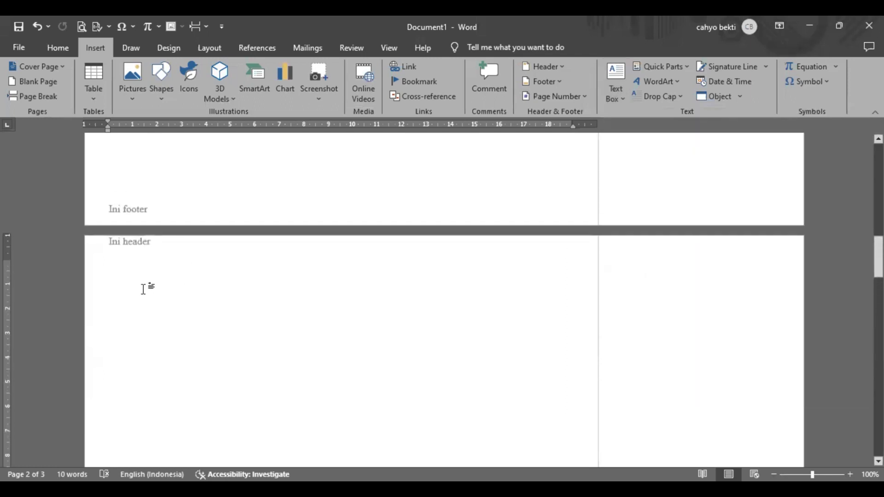
{"action": "left_click", "coordinate": [621, 95]}
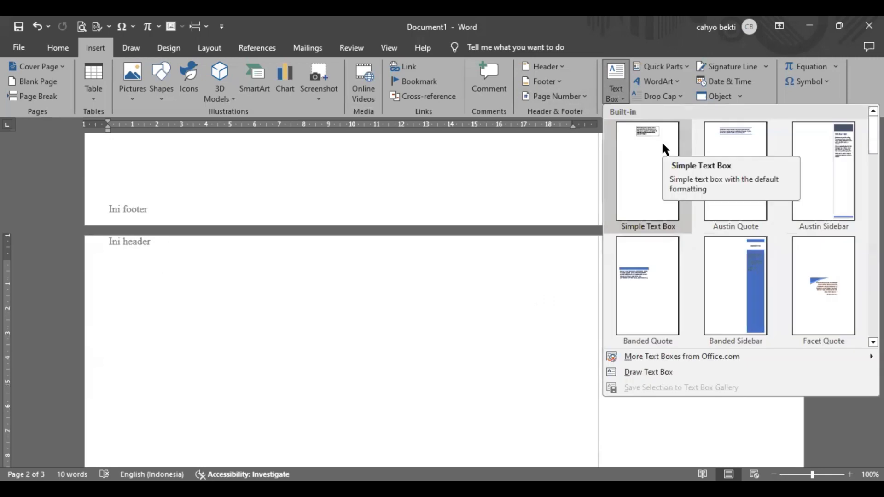
{"action": "left_click", "coordinate": [662, 141]}
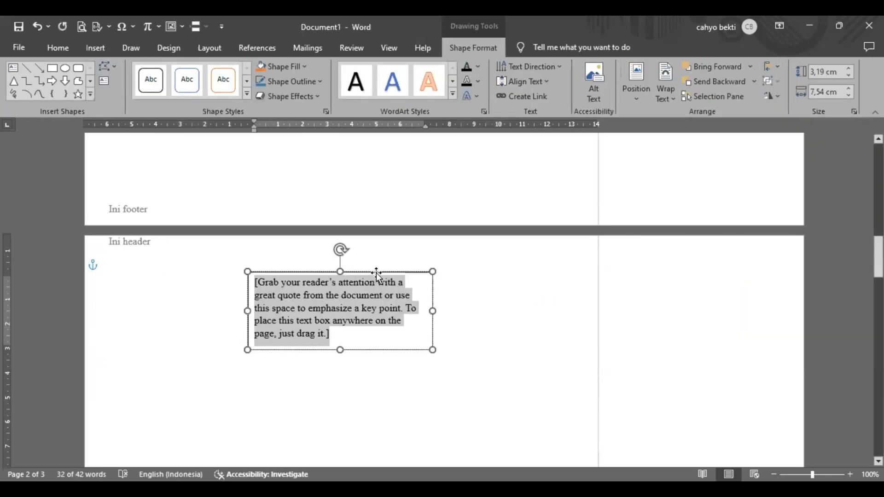
{"action": "left_click_drag", "start_coordinate": [380, 272], "coordinate": [521, 270]}
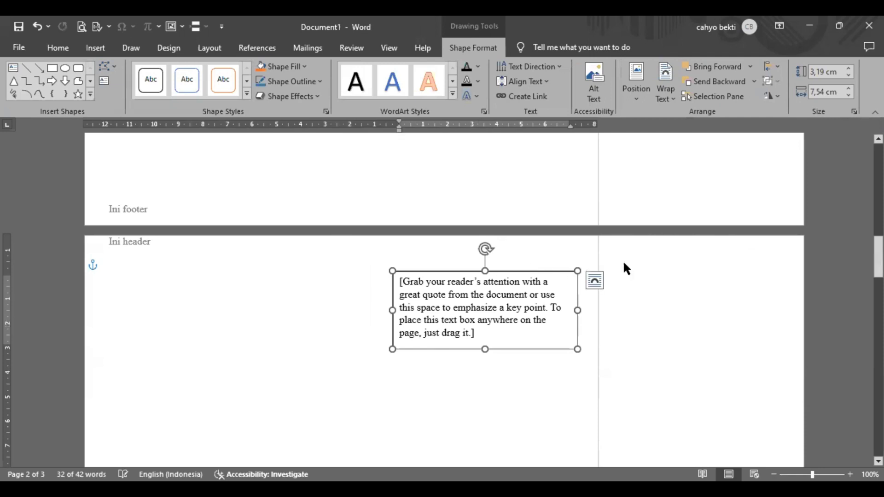
{"action": "left_click", "coordinate": [246, 292]}
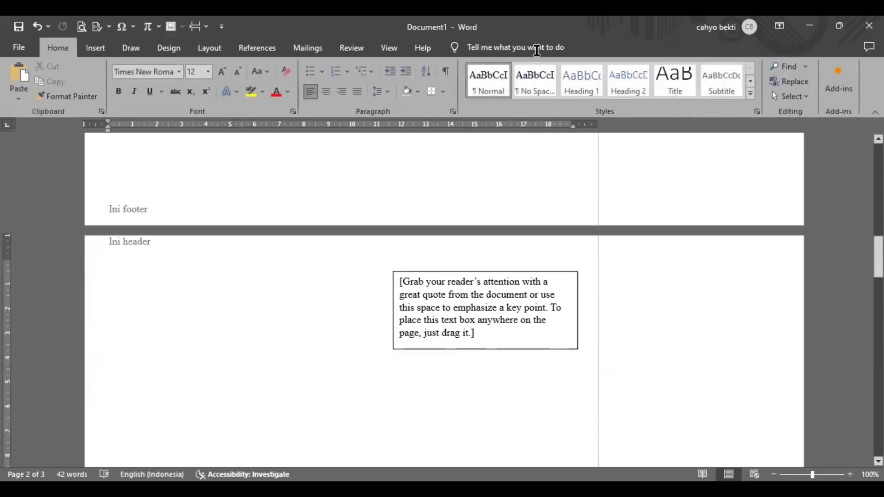
Step: Examine the Quick Parts options without inserting one
{"action": "left_click", "coordinate": [96, 47]}
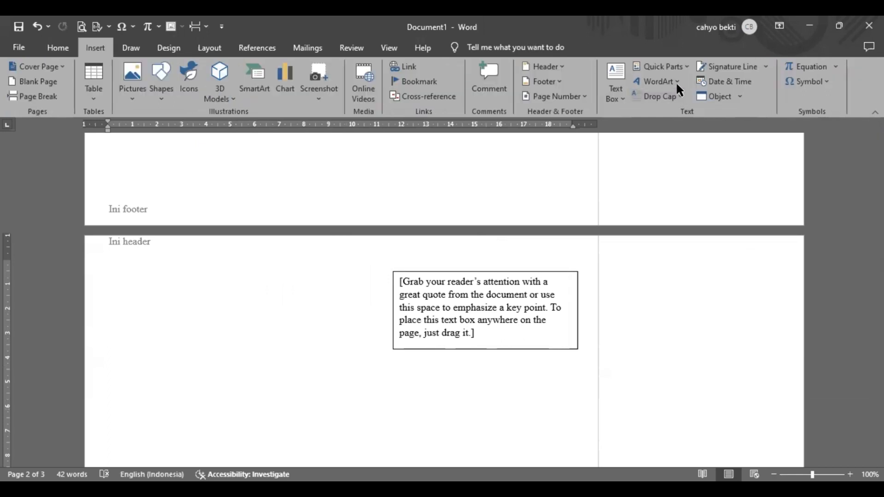
{"action": "left_click", "coordinate": [676, 69]}
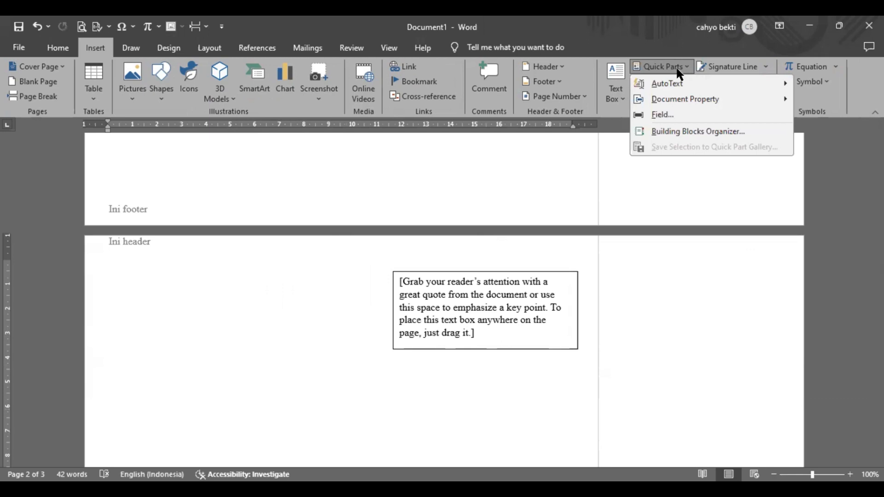
{"action": "left_click", "coordinate": [620, 127]}
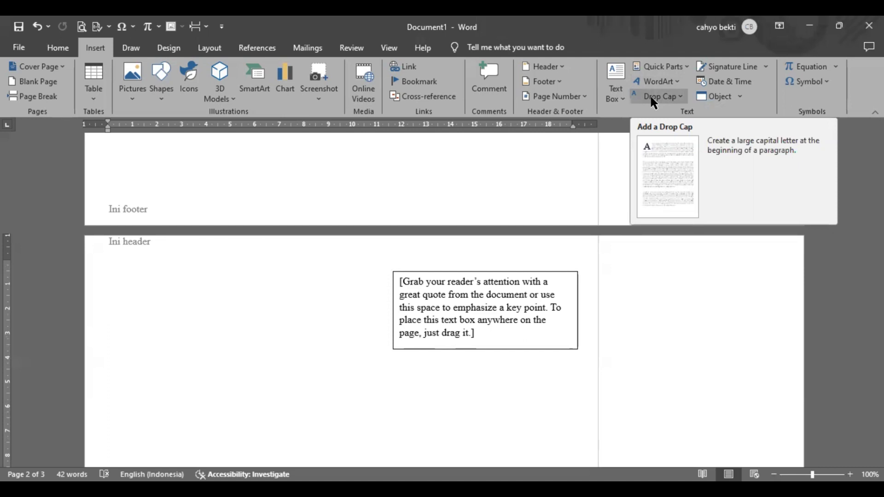
Step: Insert a drop cap "A" in the Dropped style in the empty paragraph at the top of page 2
{"action": "left_click", "coordinate": [652, 98]}
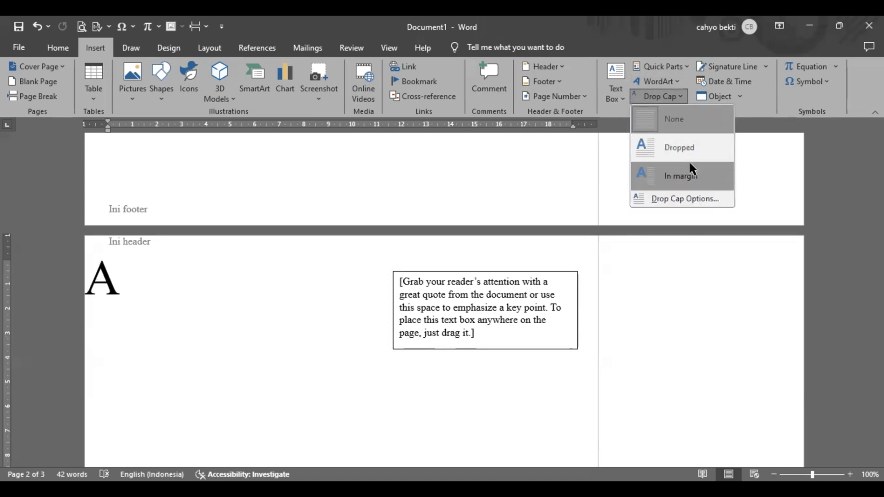
{"action": "left_click", "coordinate": [692, 120]}
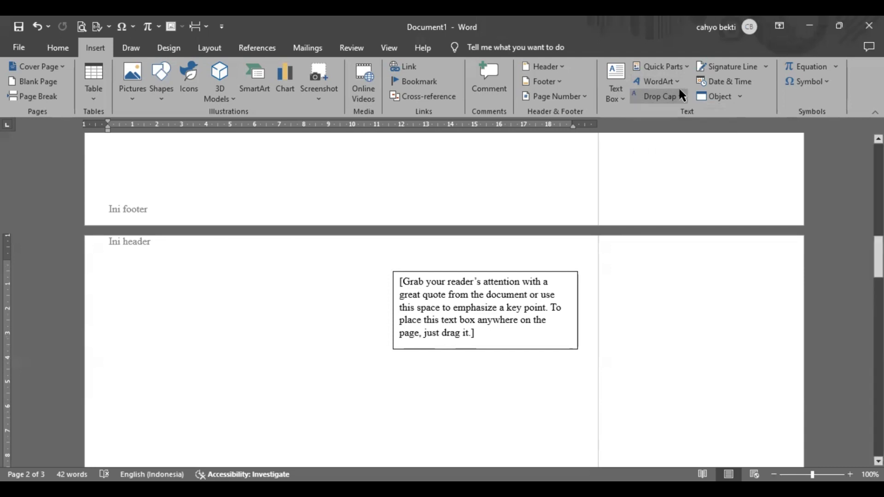
{"action": "left_click", "coordinate": [678, 92]}
{"action": "left_click", "coordinate": [677, 147]}
{"action": "left_click", "coordinate": [136, 280]}
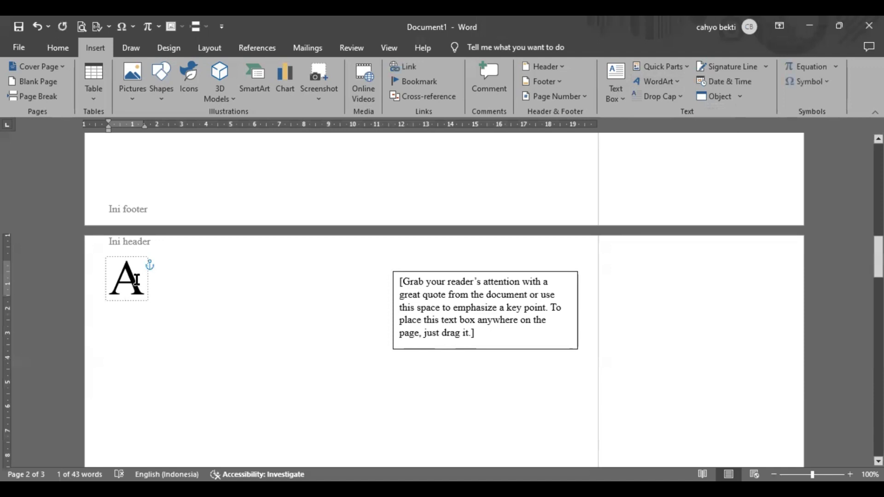
{"action": "left_click_drag", "start_coordinate": [121, 285], "coordinate": [139, 284]}
{"action": "left_click", "coordinate": [157, 295]}
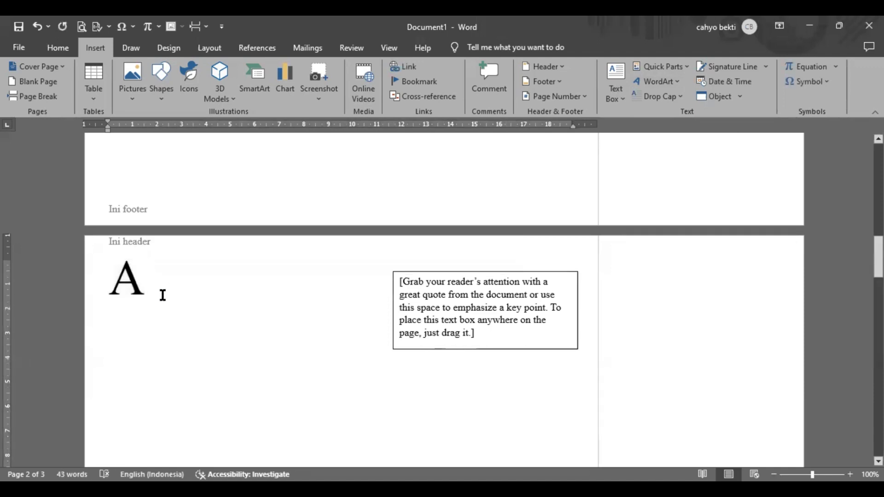
Step: Switch the drop cap "A" to In margin, and set it to None so the letter is ordinary text
{"action": "left_click", "coordinate": [646, 98]}
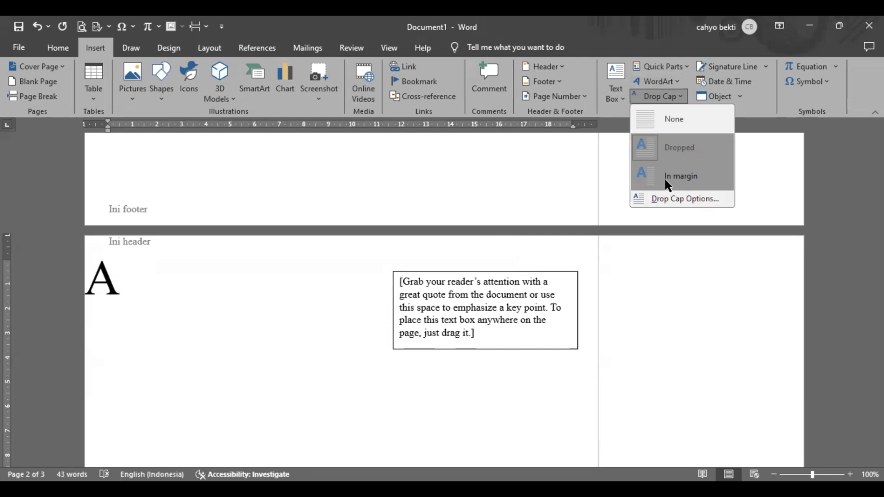
{"action": "left_click", "coordinate": [666, 184]}
{"action": "left_click", "coordinate": [667, 93]}
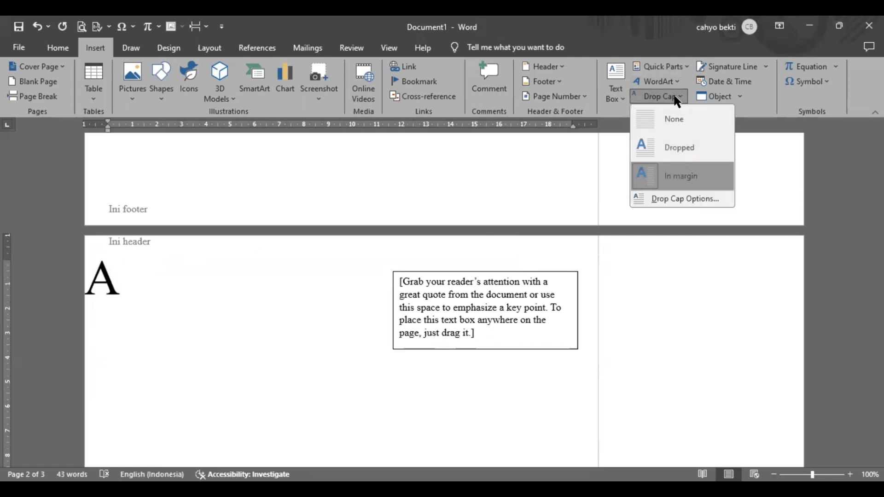
{"action": "left_click", "coordinate": [660, 125]}
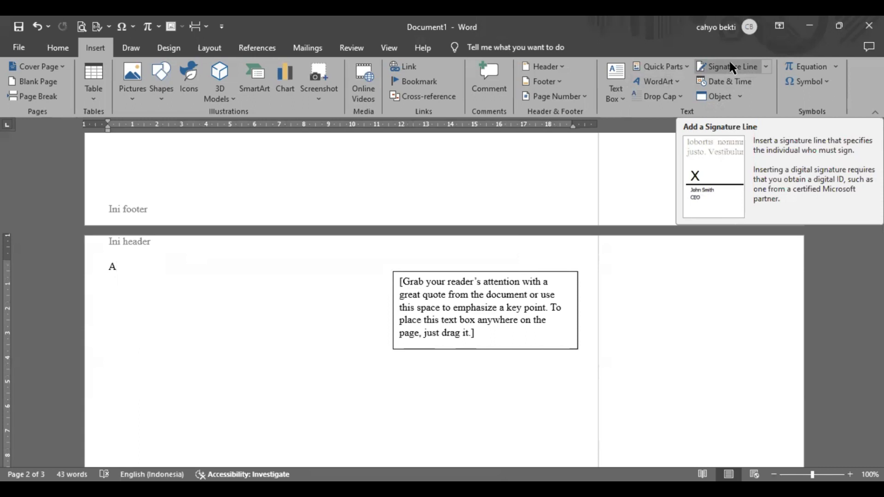
Step: Examine the Create from File and Create New options for inserting an object, and close the dialog without inserting one
{"action": "left_click", "coordinate": [727, 97]}
{"action": "left_click", "coordinate": [374, 157]}
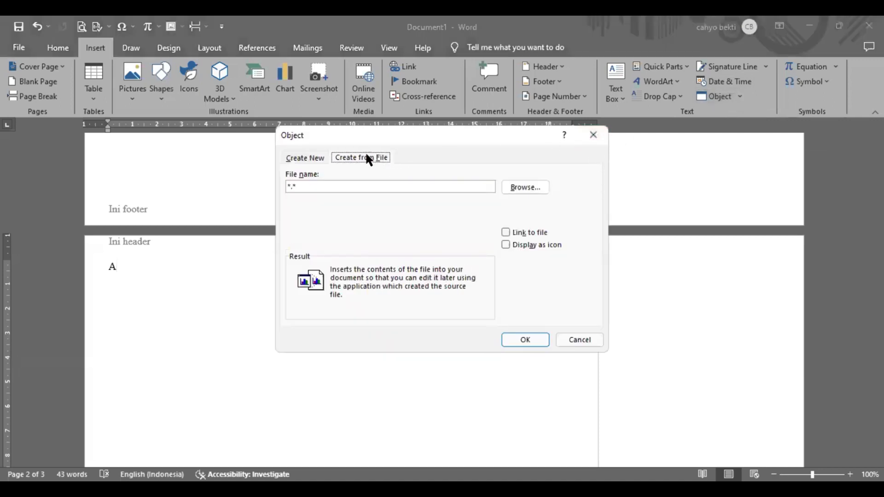
{"action": "left_click", "coordinate": [314, 158]}
{"action": "left_click", "coordinate": [604, 138]}
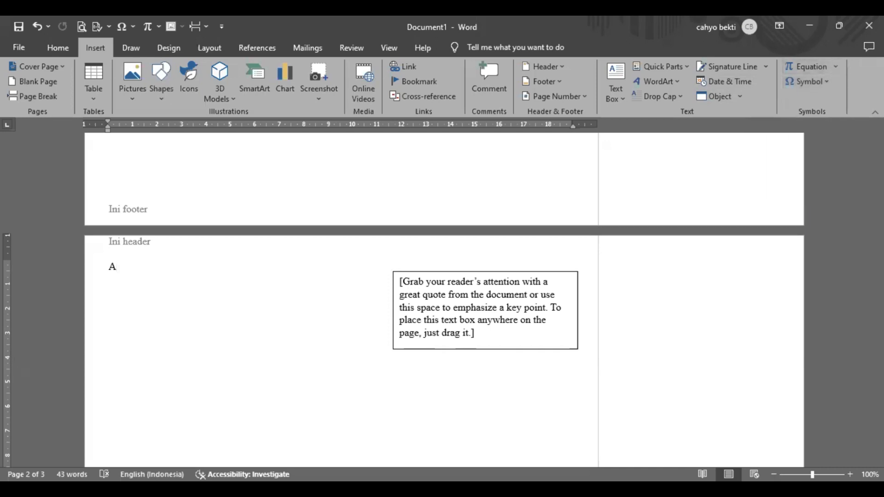
Step: Look through the built-in equations and the full symbol character list without inserting any
{"action": "left_click", "coordinate": [836, 66]}
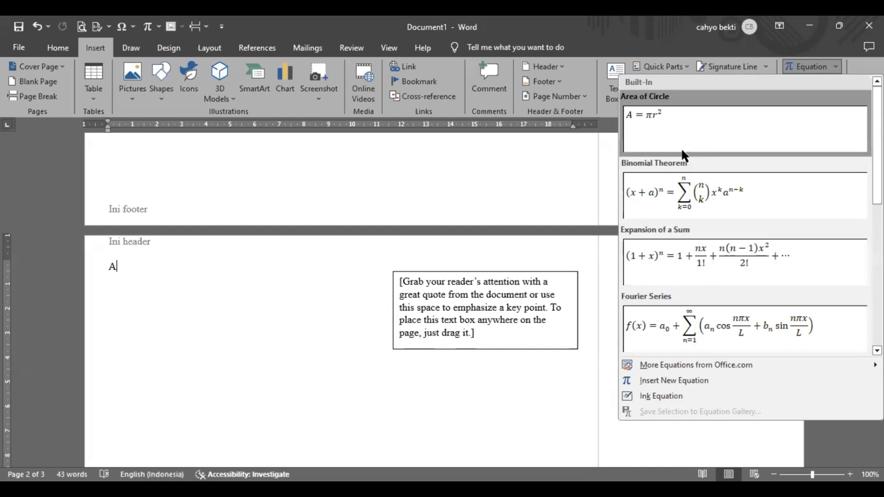
{"action": "left_click", "coordinate": [572, 187]}
{"action": "left_click", "coordinate": [824, 81]}
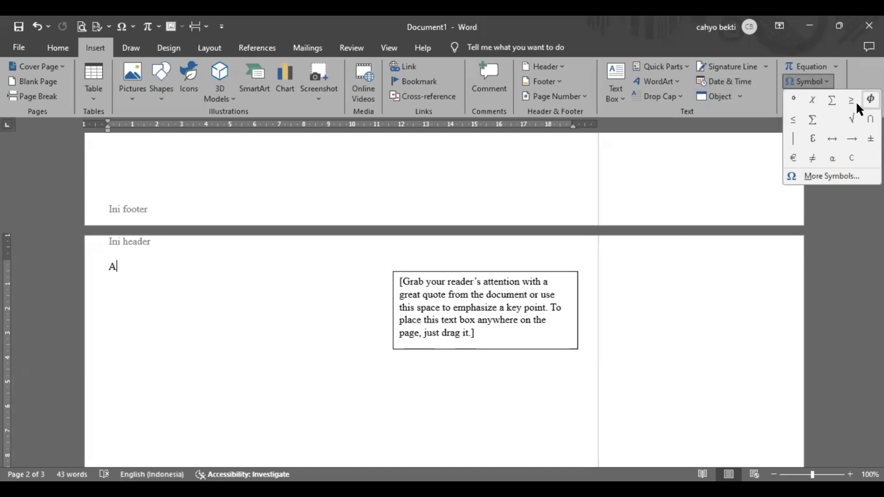
{"action": "left_click", "coordinate": [806, 175]}
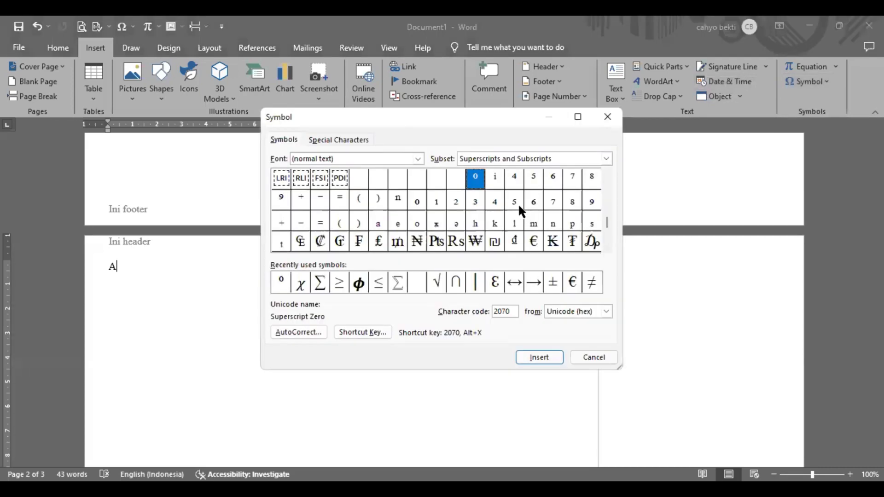
{"action": "left_click_drag", "start_coordinate": [608, 217], "coordinate": [604, 193]}
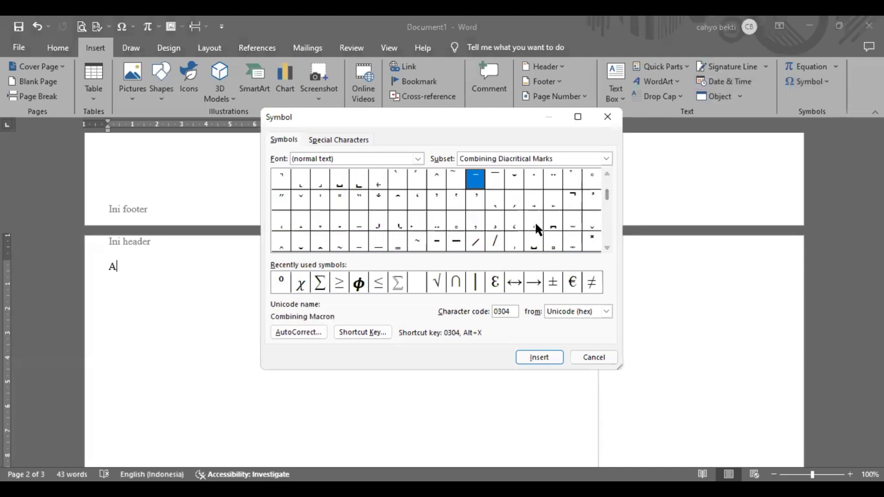
{"action": "left_click", "coordinate": [608, 116]}
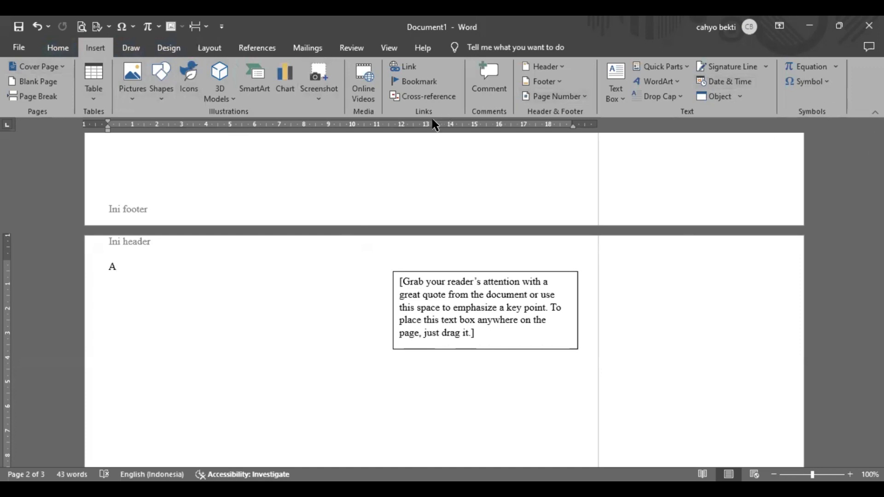
Step: Review the built-in equation gallery again and close it without inserting an equation
{"action": "left_click", "coordinate": [285, 88]}
{"action": "left_click", "coordinate": [834, 69]}
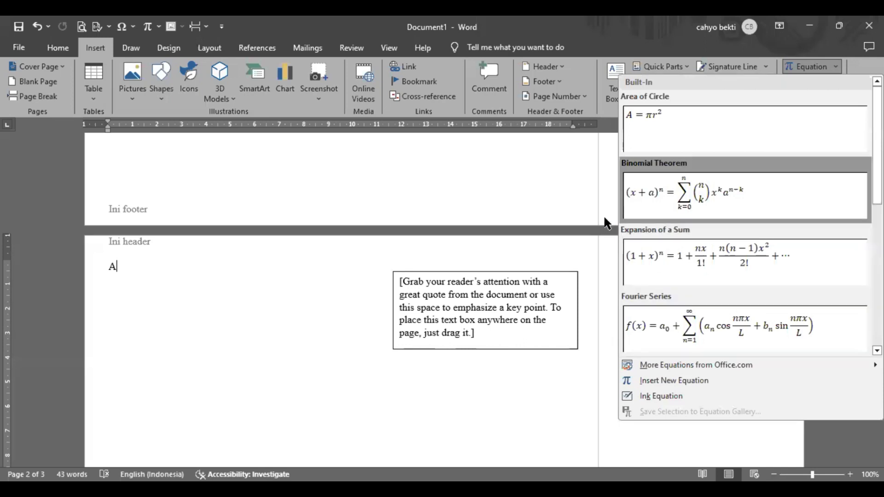
{"action": "left_click", "coordinate": [560, 215]}
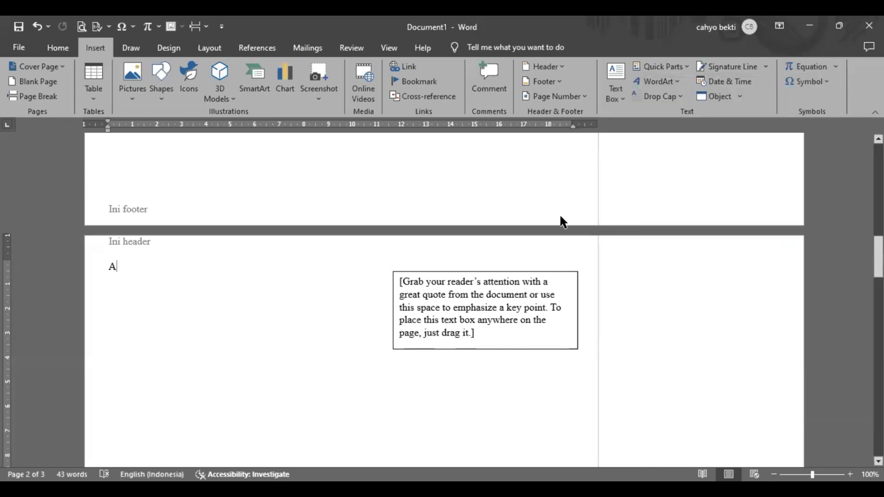